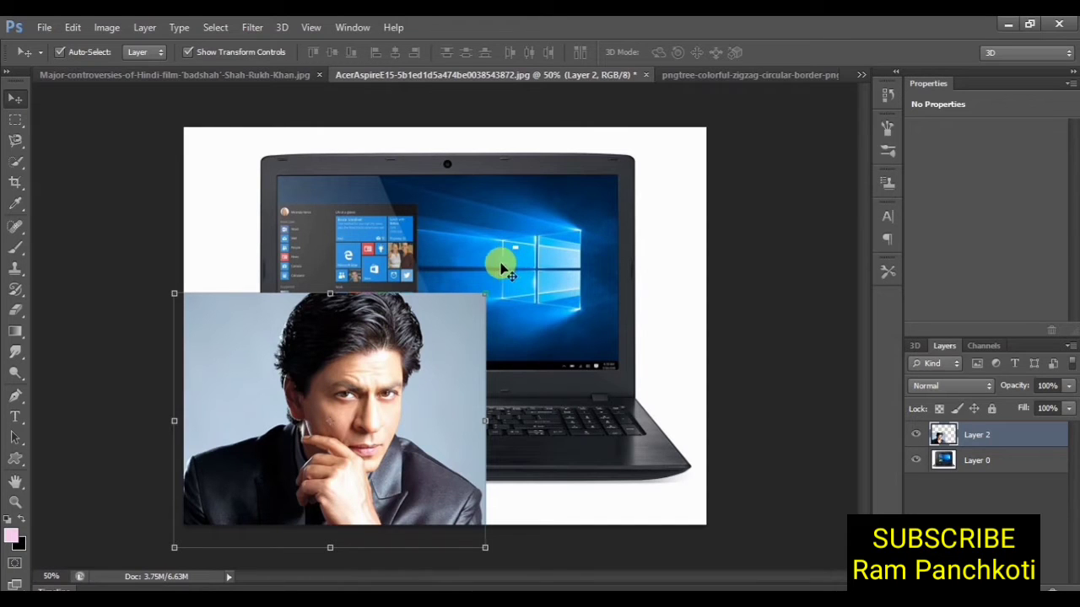
{"action": "left_click", "coordinate": [145, 27]}
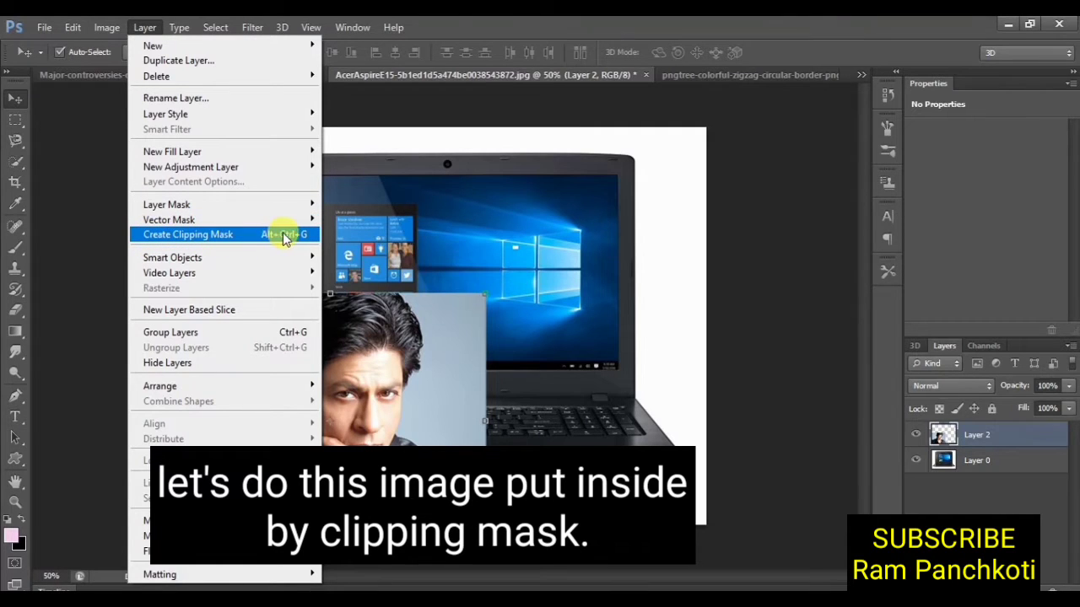
{"action": "left_click", "coordinate": [433, 371]}
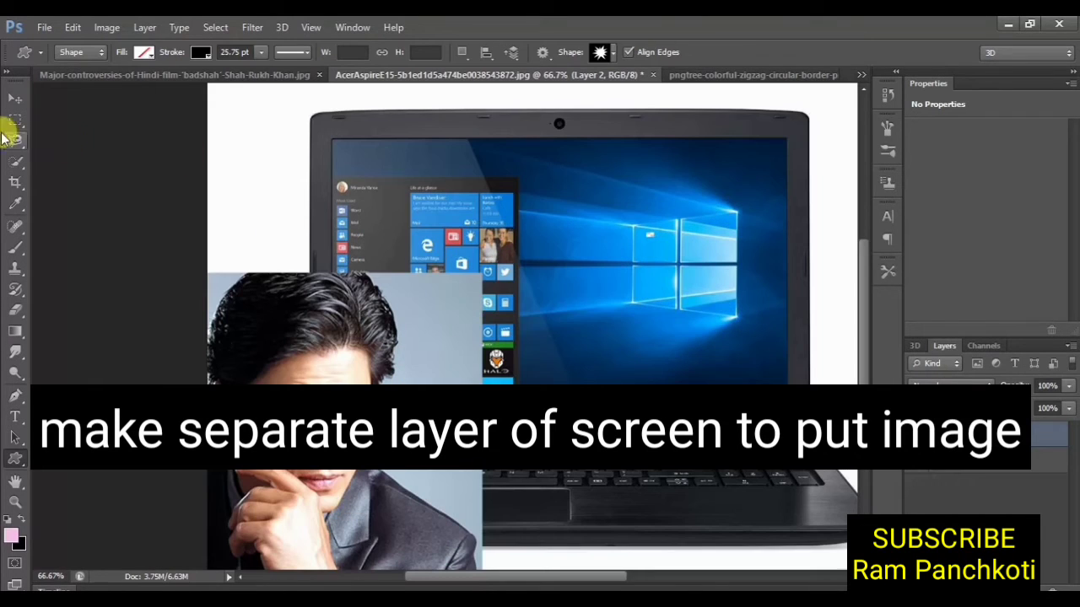
Step: Move the portrait photo off the laptop screen to the blank area beside the laptop
{"action": "left_click", "coordinate": [15, 98]}
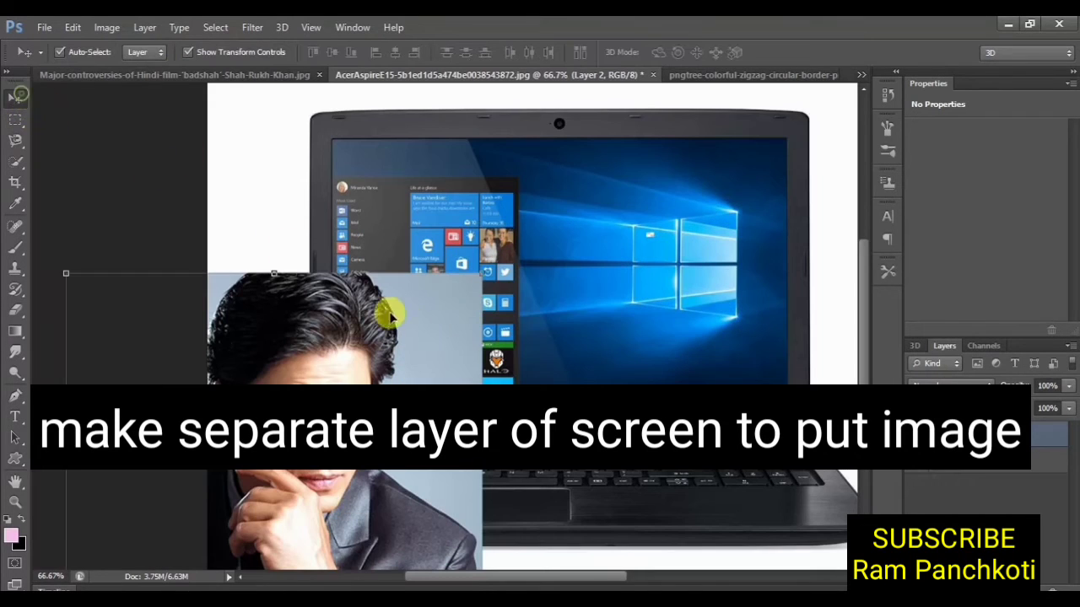
{"action": "left_click_drag", "start_coordinate": [393, 320], "coordinate": [230, 155]}
Step: Select the laptop's display area on Layer 0 with a rectangular marquee and copy it to a new layer
{"action": "key", "text": "m"}
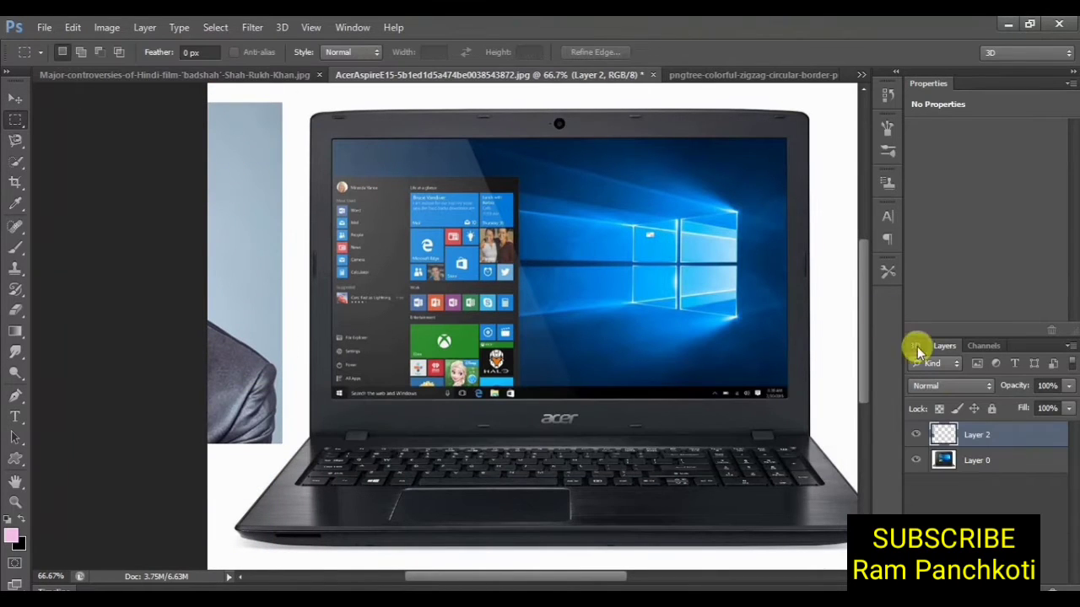
{"action": "left_click", "coordinate": [972, 460]}
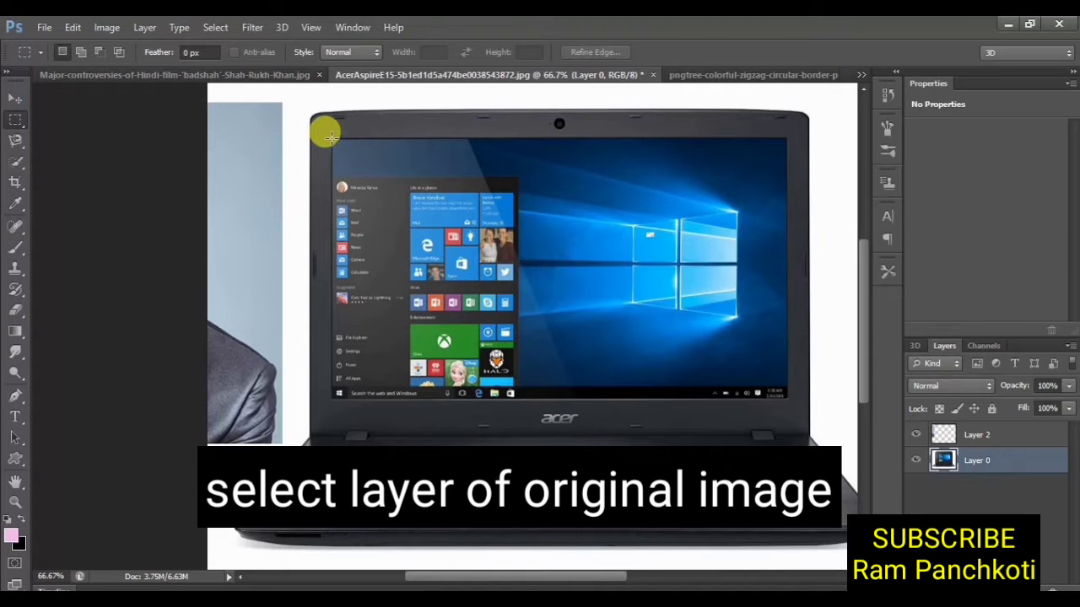
{"action": "left_click_drag", "start_coordinate": [330, 137], "coordinate": [789, 392]}
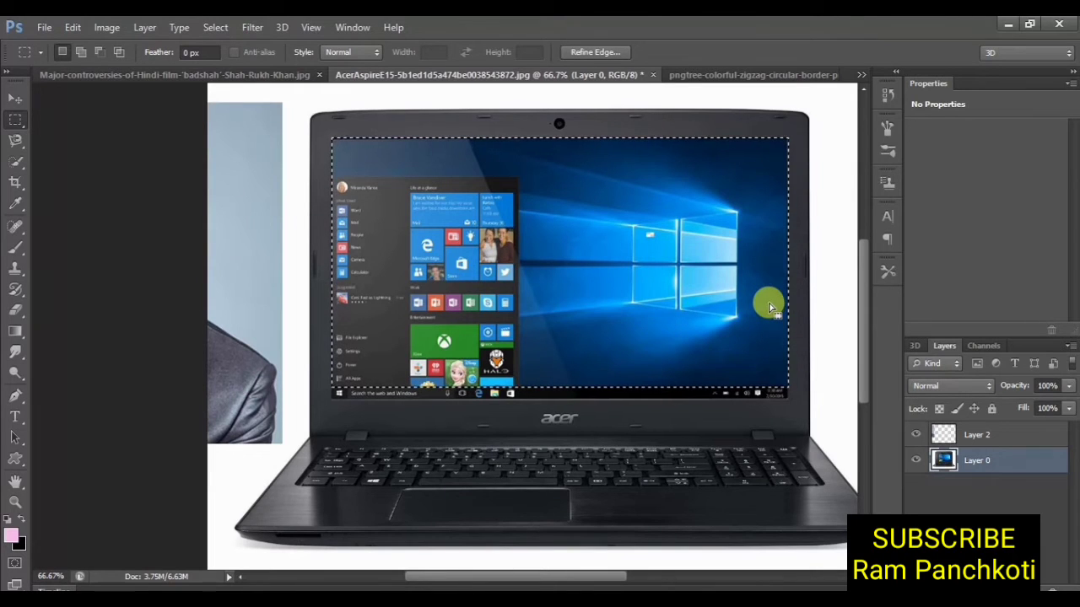
{"action": "key", "text": "ctrl+j"}
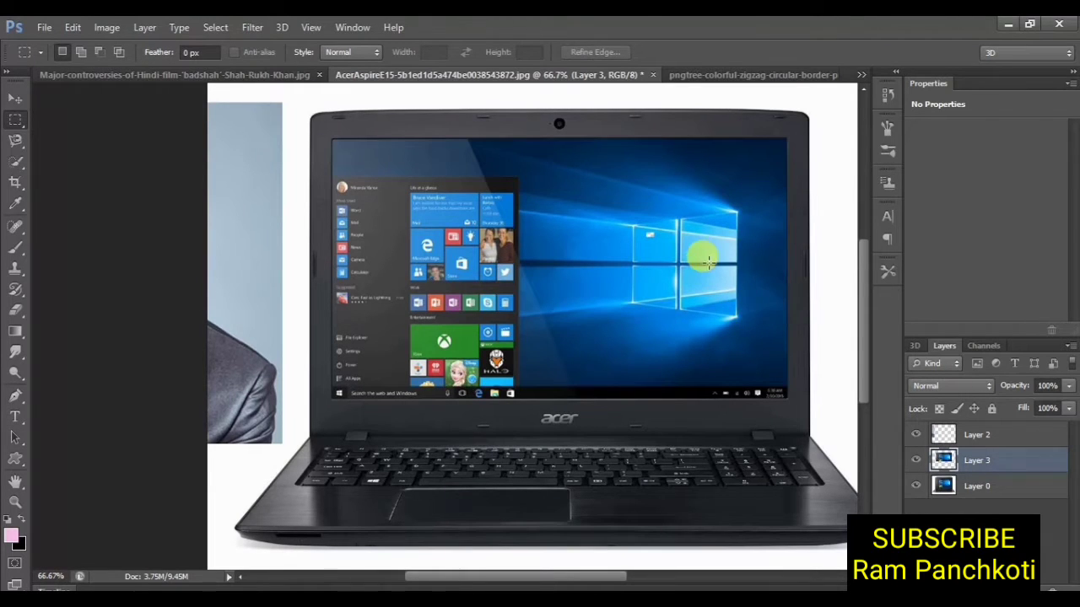
Step: Draw a starburst custom shape of about 652 by 624 px over the laptop
{"action": "key", "text": "u"}
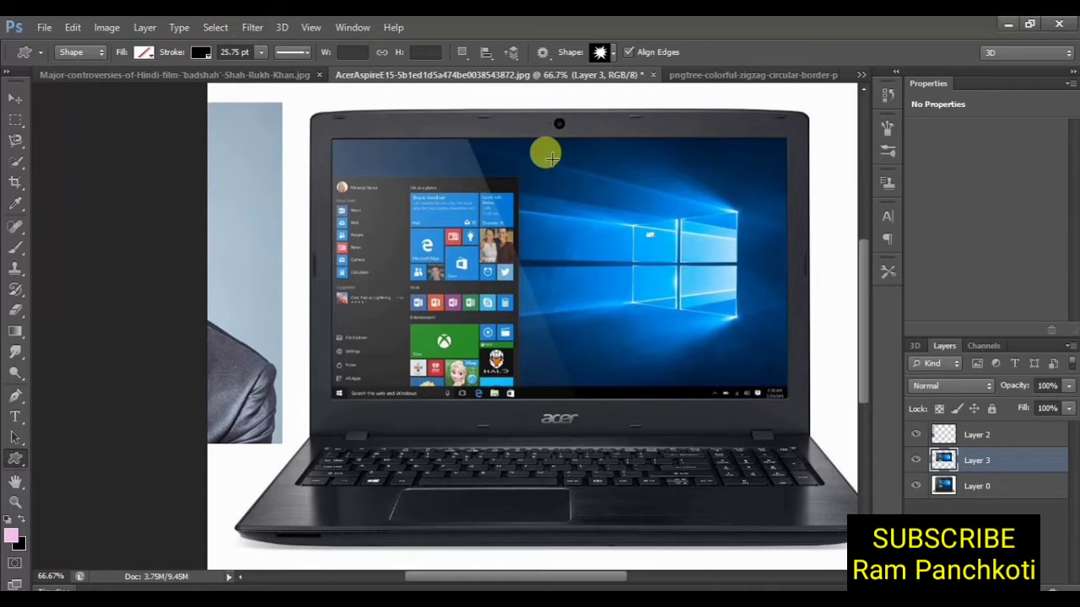
{"action": "left_click_drag", "start_coordinate": [548, 153], "coordinate": [709, 474]}
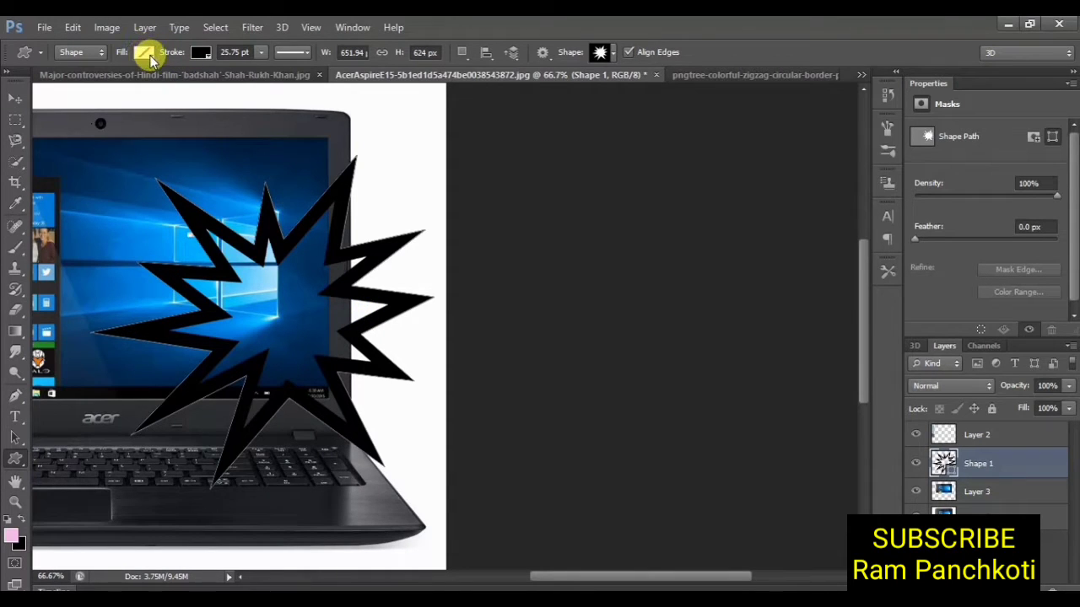
Step: Fill the starburst shape with light pink and remove its black stroke
{"action": "left_click", "coordinate": [145, 54]}
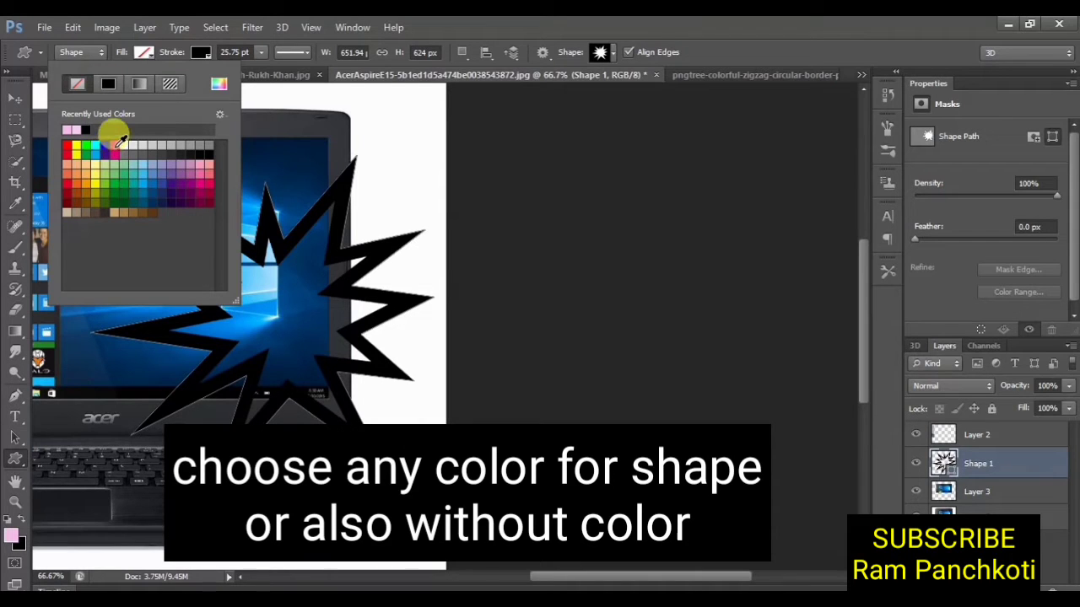
{"action": "left_click", "coordinate": [116, 147]}
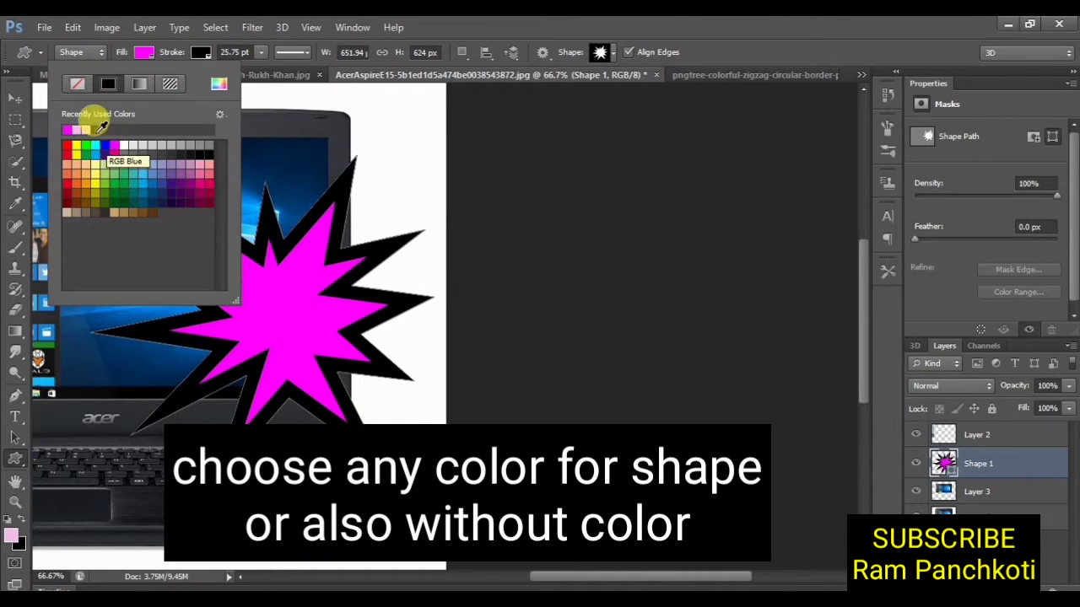
{"action": "left_click", "coordinate": [75, 128]}
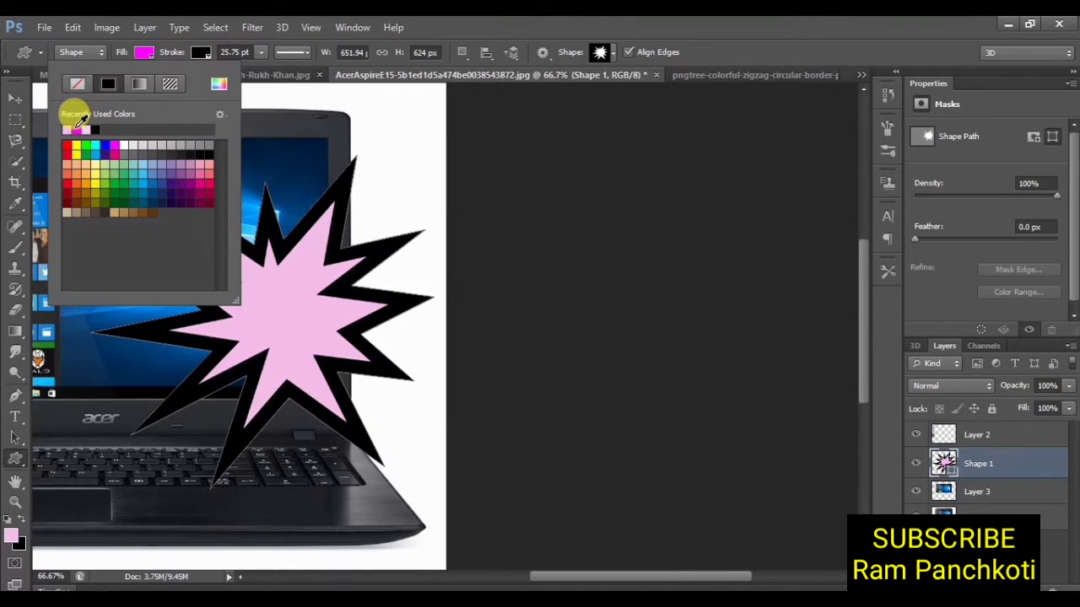
{"action": "left_click", "coordinate": [202, 53]}
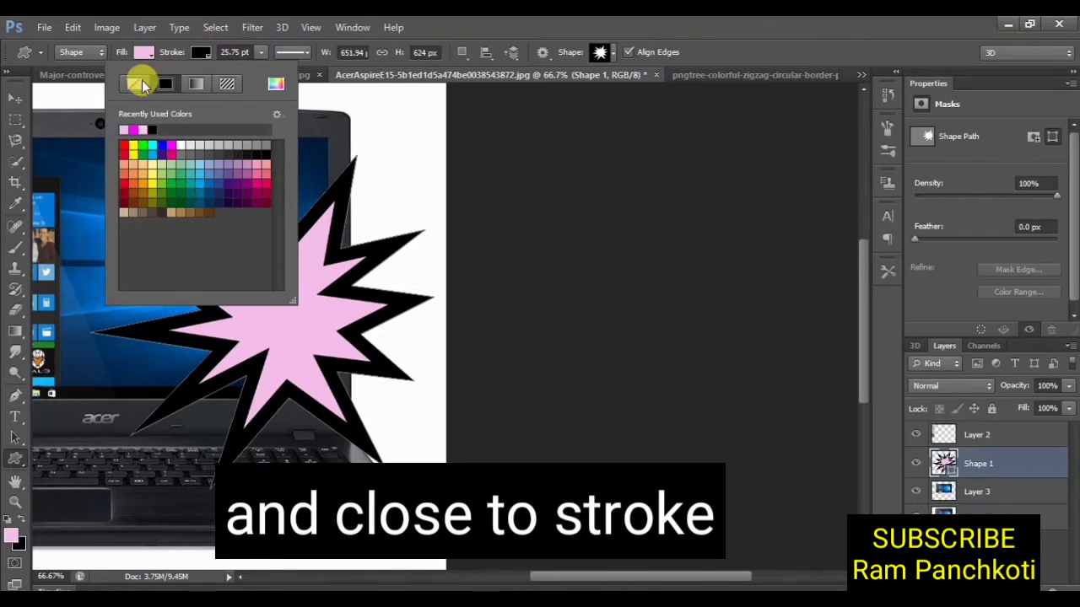
{"action": "left_click", "coordinate": [134, 84]}
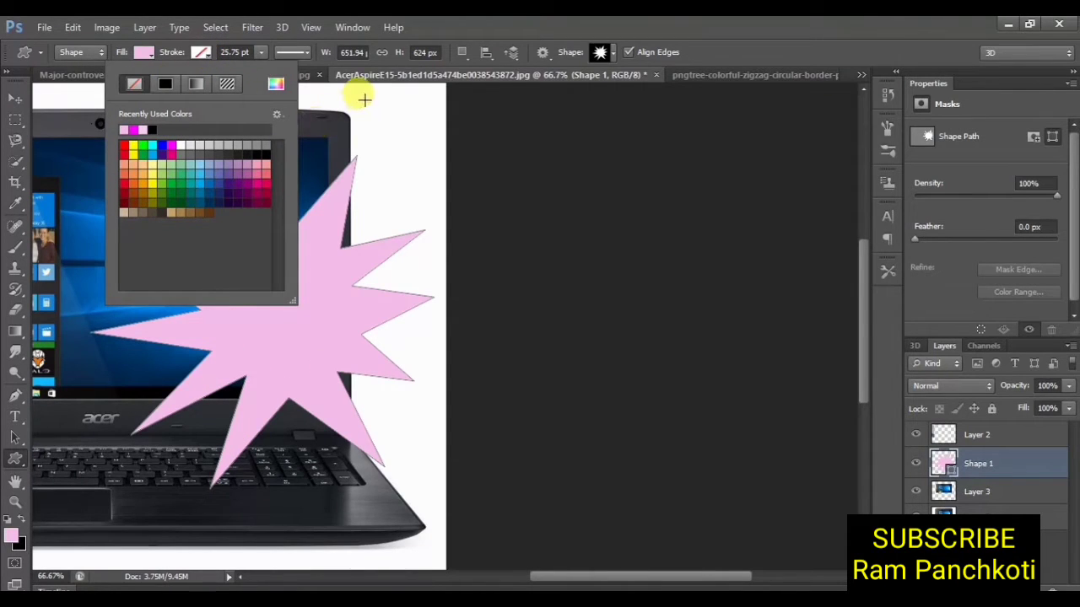
{"action": "left_click", "coordinate": [453, 95]}
Step: Move the starburst up and to the left so it covers the right part of the laptop display
{"action": "left_click", "coordinate": [15, 98]}
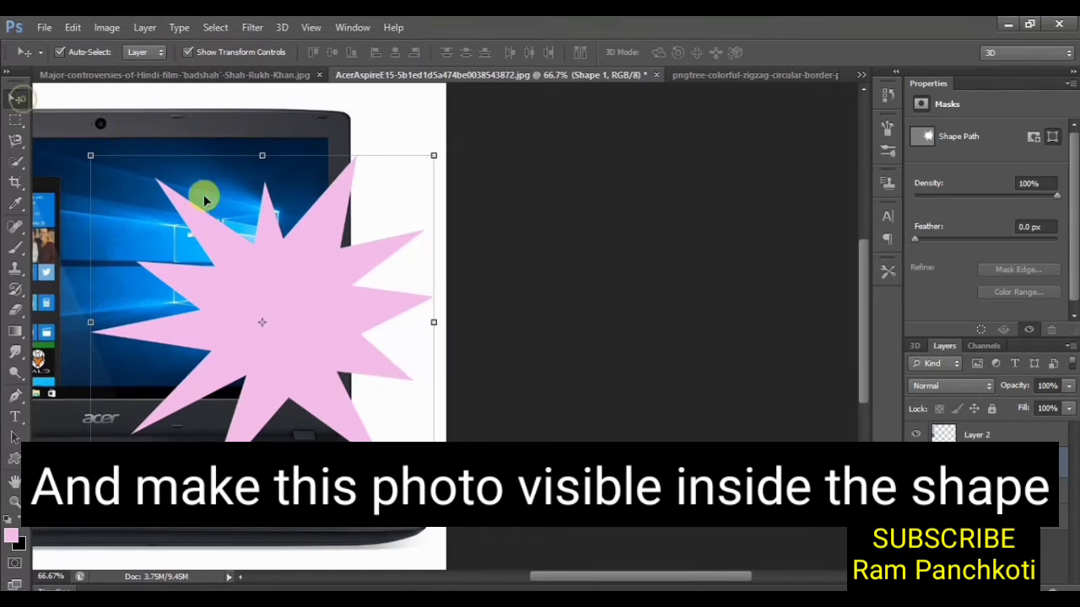
{"action": "left_click_drag", "start_coordinate": [305, 269], "coordinate": [259, 237]}
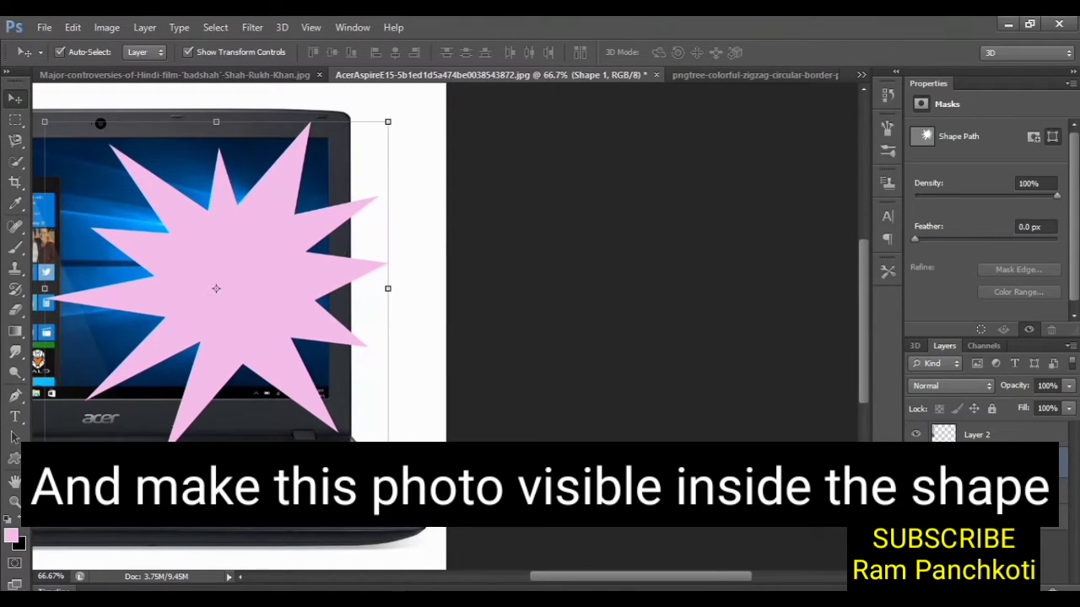
{"action": "left_click_drag", "start_coordinate": [582, 578], "coordinate": [468, 552]}
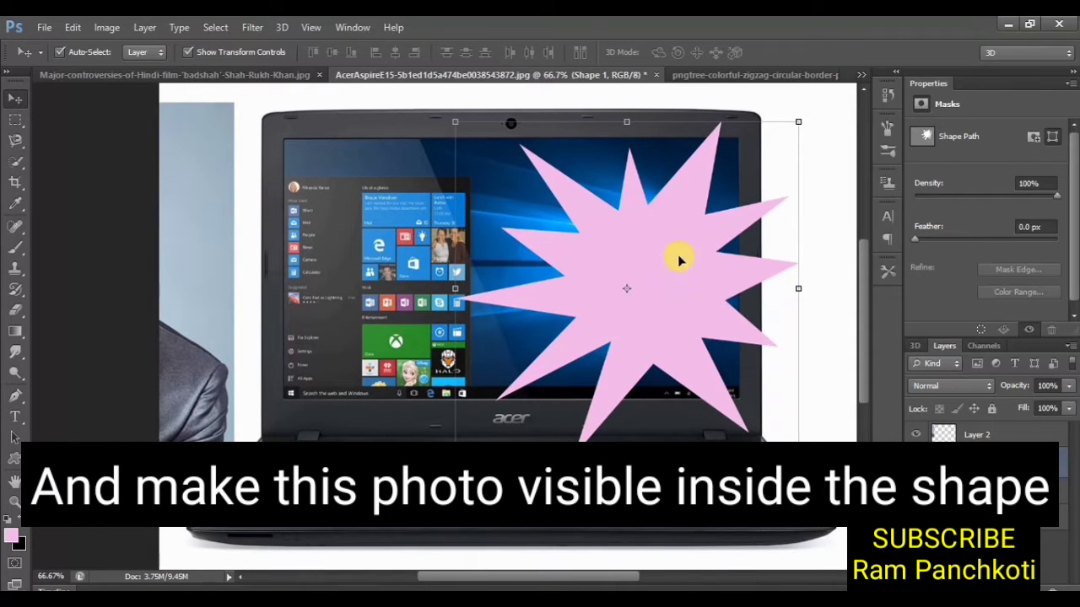
{"action": "left_click_drag", "start_coordinate": [680, 260], "coordinate": [629, 228]}
Step: Enlarge the starburst slightly with Free Transform and reposition it so its tips extend past the display edges
{"action": "key", "text": "ctrl+t"}
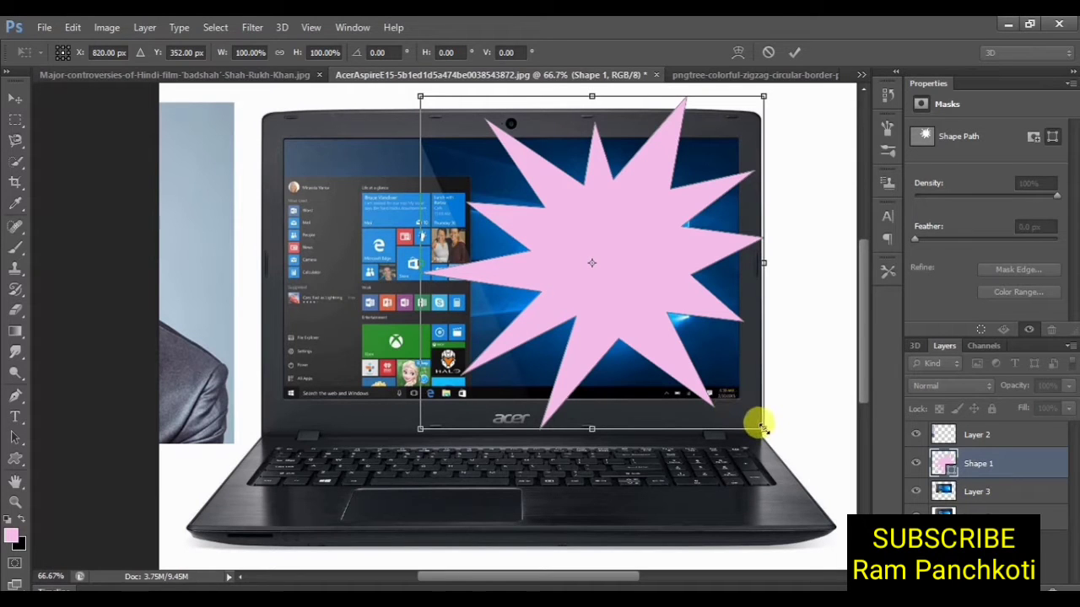
{"action": "left_click_drag", "start_coordinate": [764, 431], "coordinate": [785, 441]}
{"action": "key", "text": "Return"}
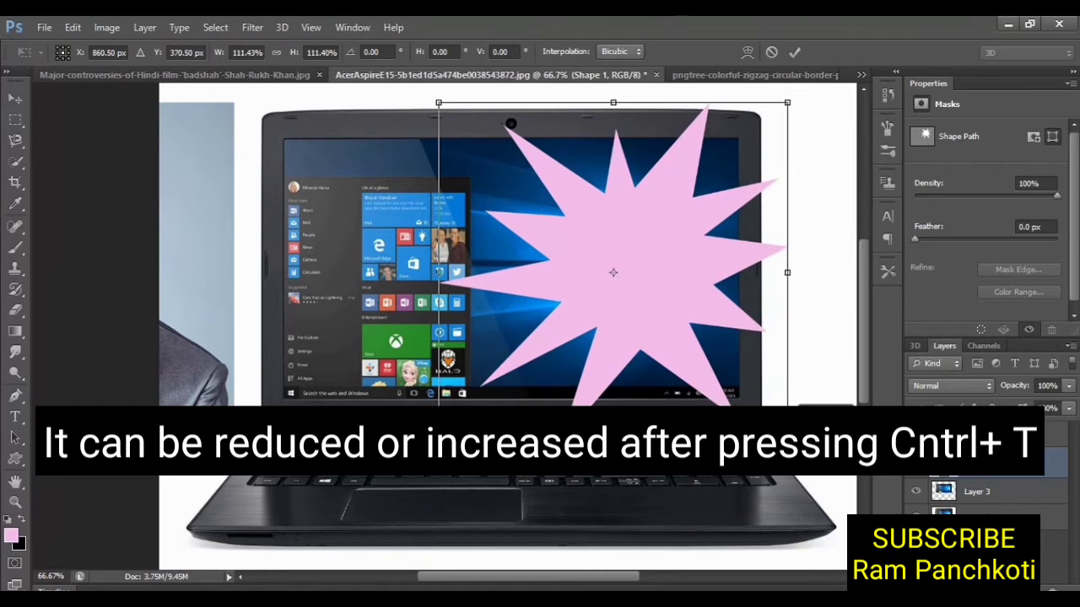
{"action": "left_click_drag", "start_coordinate": [684, 307], "coordinate": [667, 289]}
{"action": "key", "text": "Return"}
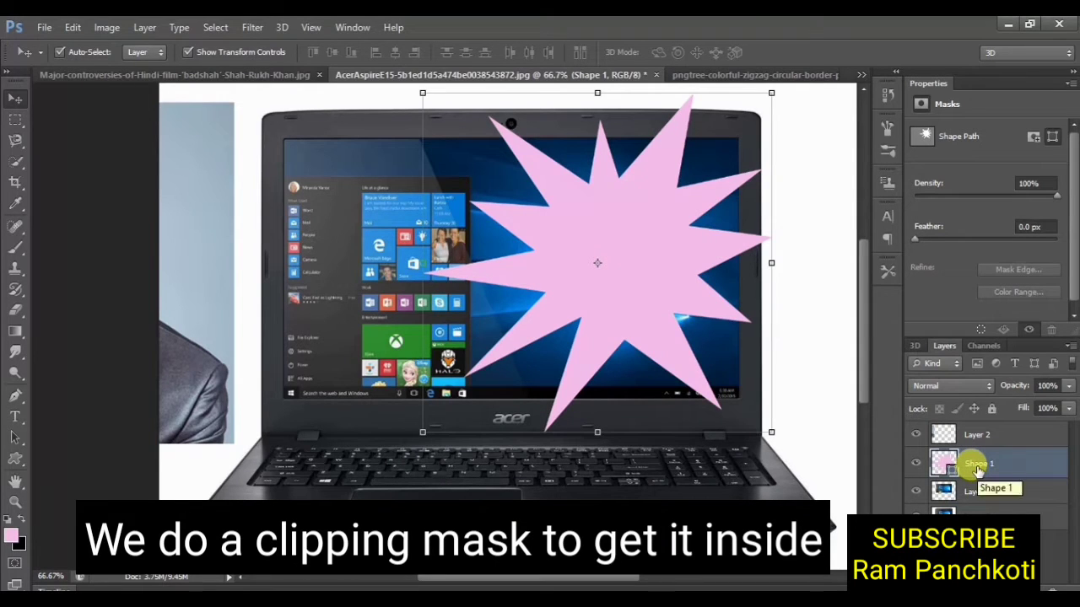
Step: Try clipping the starburst layer to the laptop display layer twice, undoing or releasing the clipping mask each time
{"action": "right_click", "coordinate": [978, 470]}
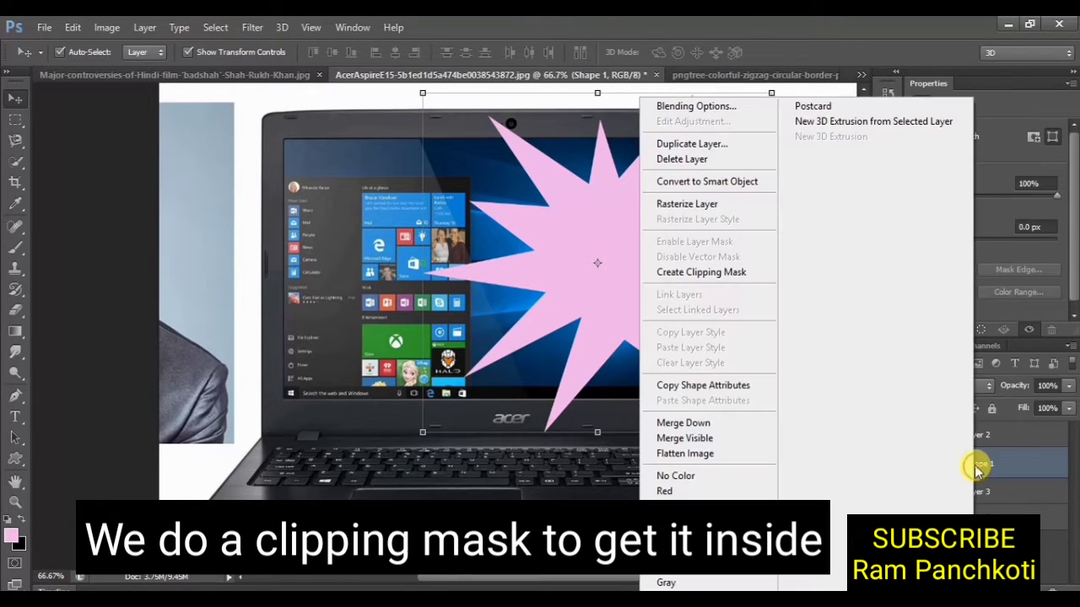
{"action": "left_click", "coordinate": [734, 277]}
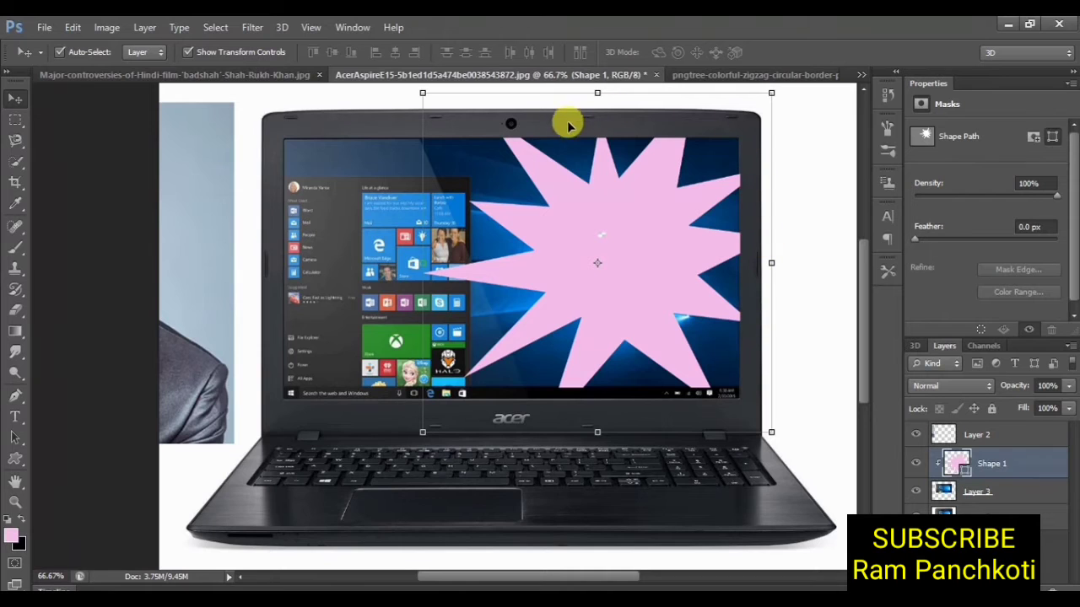
{"action": "key", "text": "ctrl+z"}
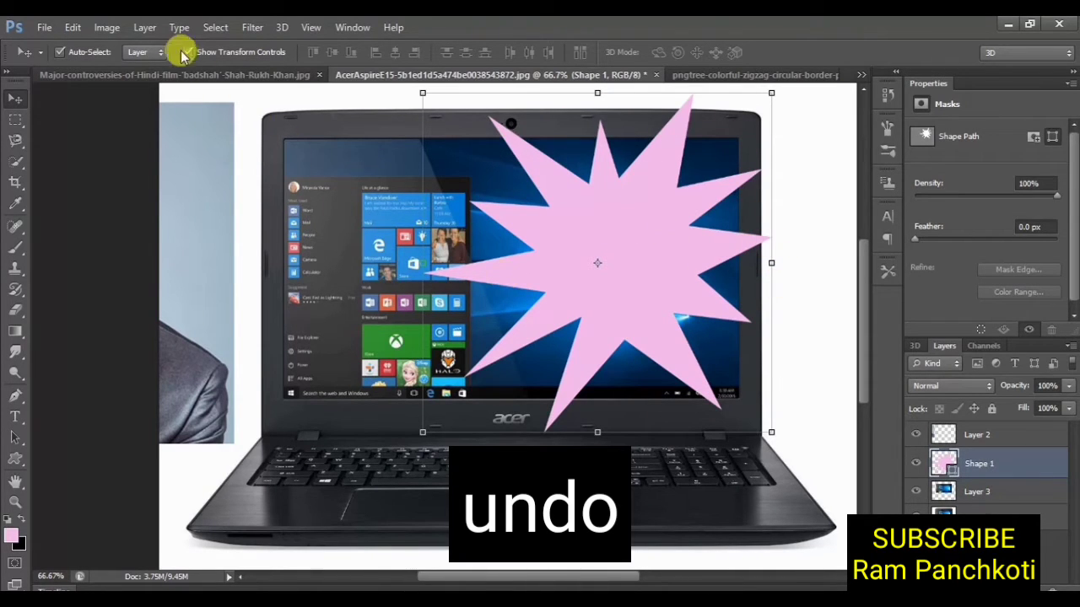
{"action": "left_click", "coordinate": [147, 28]}
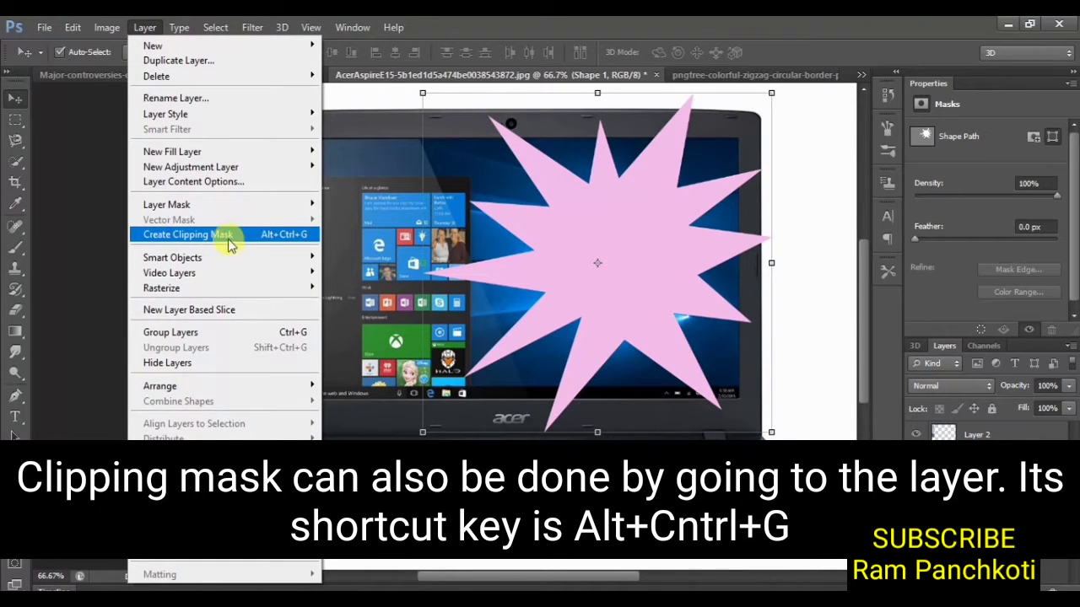
{"action": "left_click", "coordinate": [290, 235]}
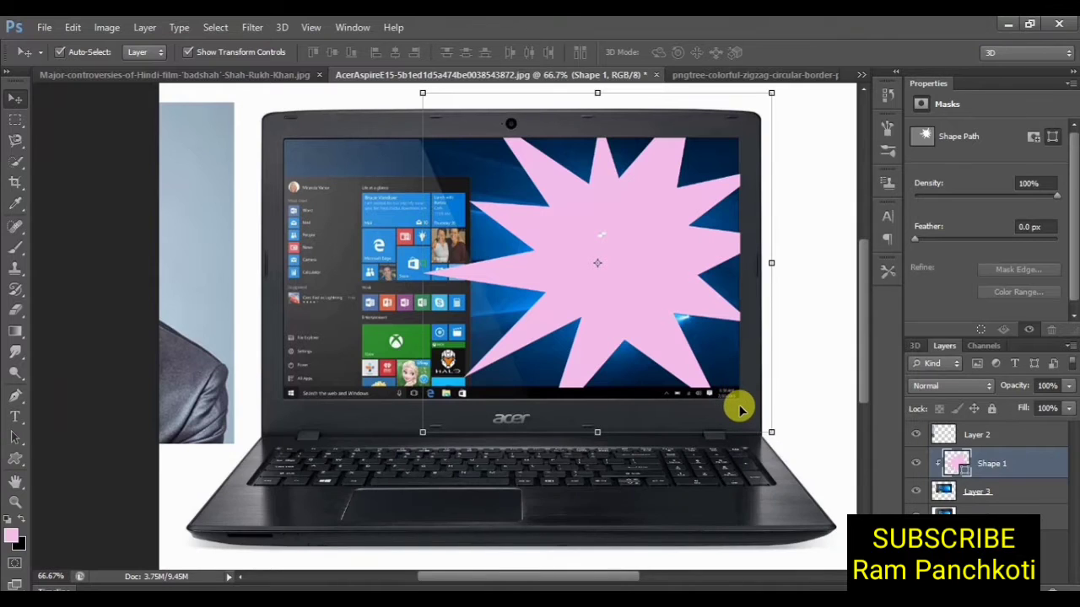
{"action": "key", "text": "ctrl+alt+g"}
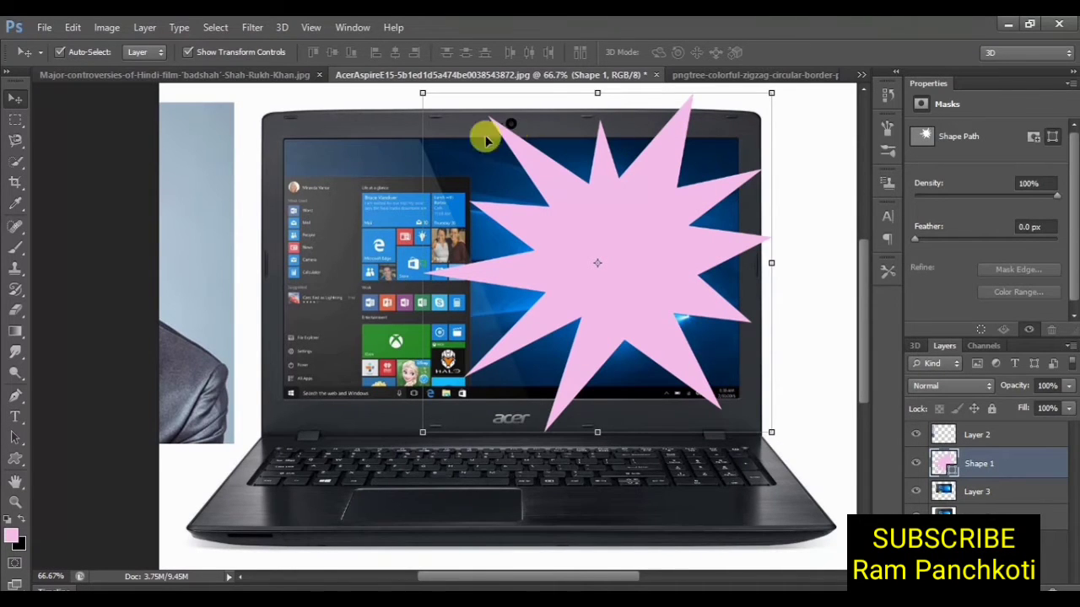
Step: Place the portrait photo over the starburst, clip it to the shape layer, and adjust the face's position inside it
{"action": "left_click_drag", "start_coordinate": [228, 305], "coordinate": [760, 310]}
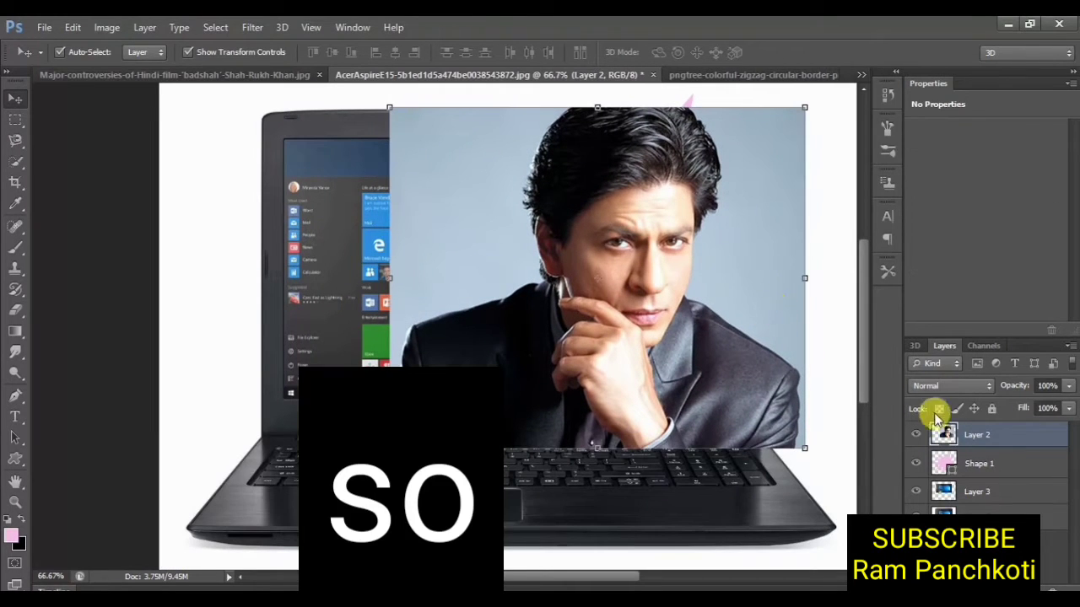
{"action": "right_click", "coordinate": [973, 435]}
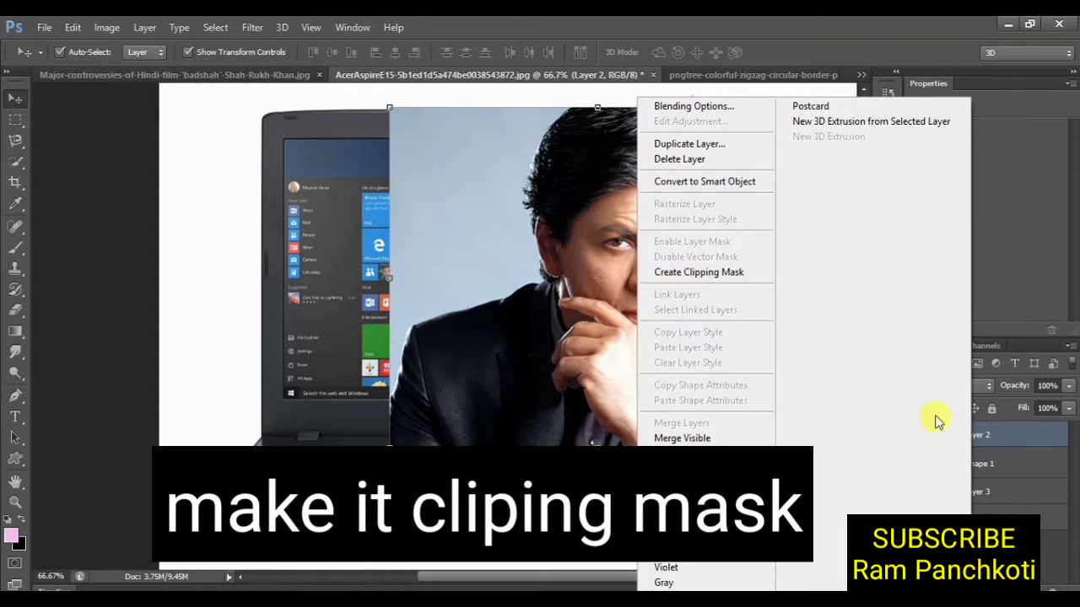
{"action": "left_click", "coordinate": [721, 272]}
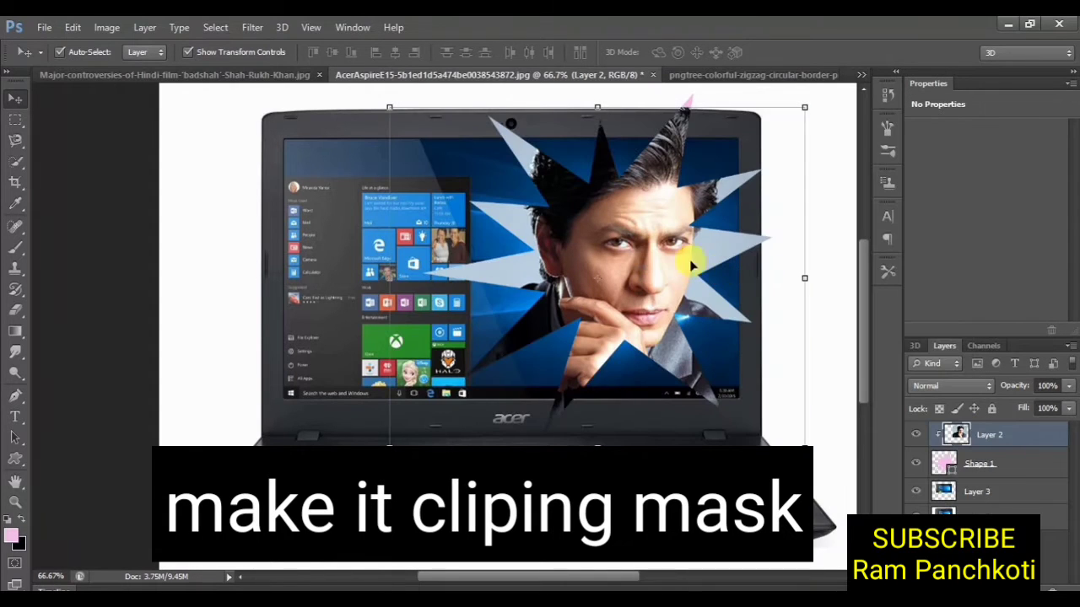
{"action": "mouse_move", "coordinate": [641, 263]}
{"action": "left_mouse_down"}
{"action": "mouse_move", "coordinate": [654, 248]}
{"action": "mouse_move", "coordinate": [634, 236]}
{"action": "mouse_move", "coordinate": [632, 251]}
{"action": "mouse_move", "coordinate": [637, 242]}
{"action": "left_mouse_up"}
Step: Merge the clipped portrait with the starburst layer and clip the merged layer to the laptop display copy, Layer 3
{"action": "key", "text": "ctrl+e"}
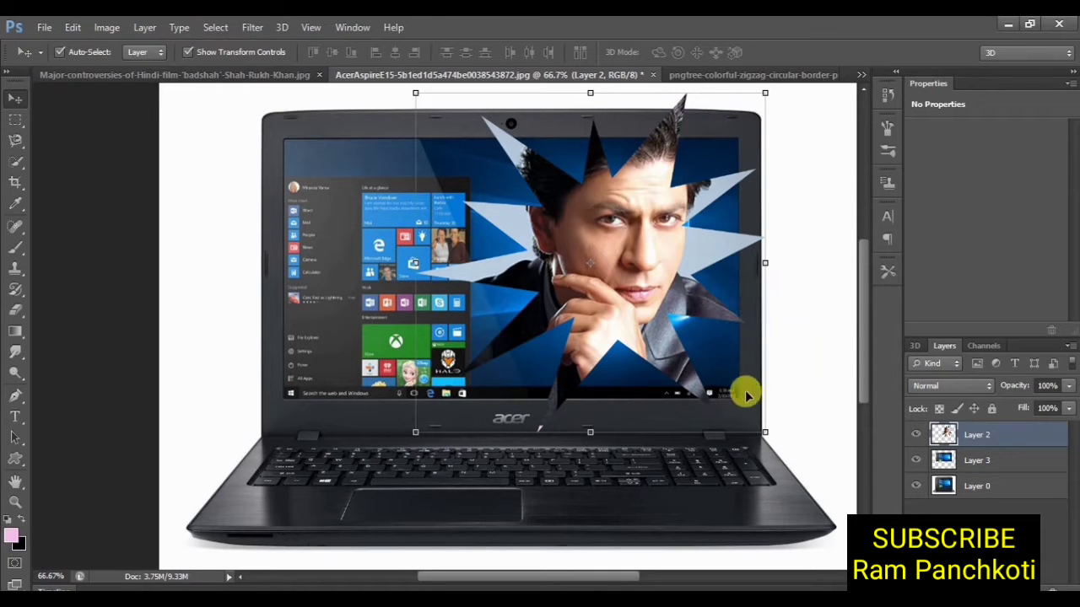
{"action": "right_click", "coordinate": [980, 437]}
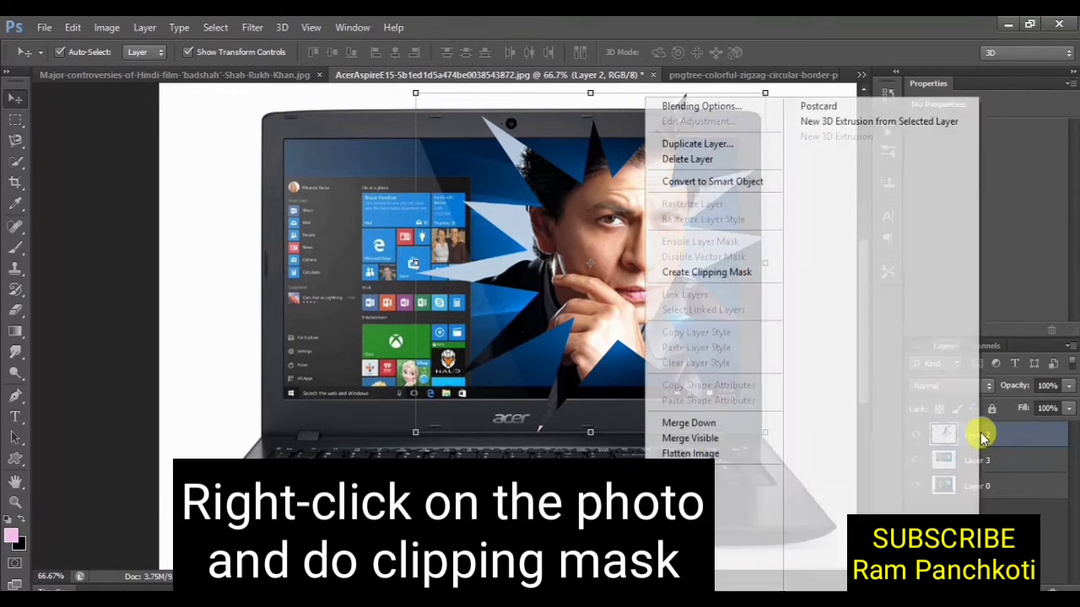
{"action": "left_click", "coordinate": [713, 272]}
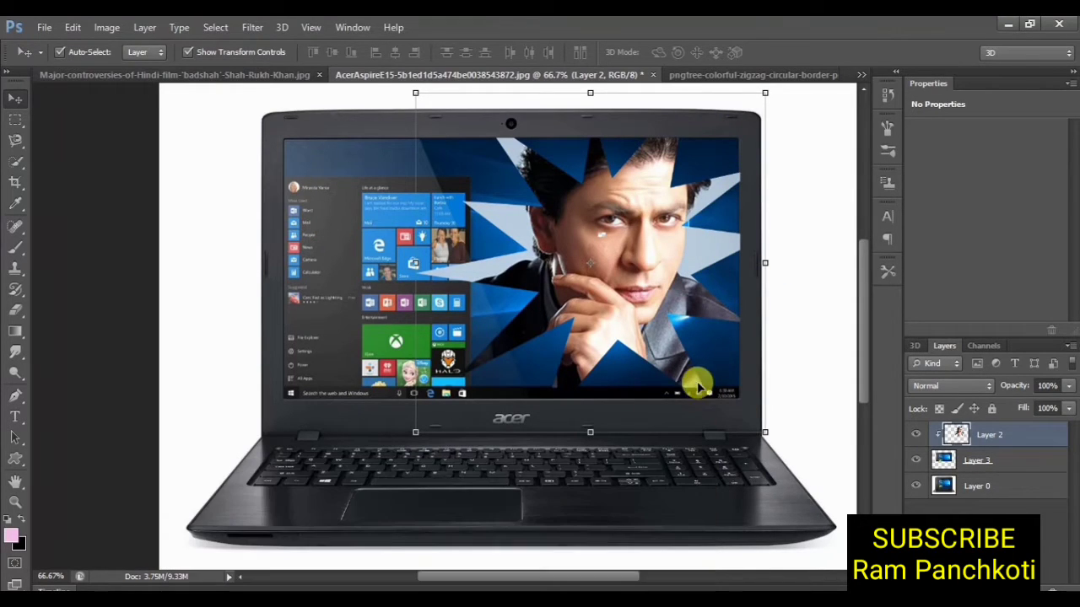
Step: Scale the starburst portrait to about 113% with Free Transform and reposition it within the laptop display
{"action": "key", "text": "ctrl+t"}
{"action": "left_click_drag", "start_coordinate": [764, 432], "coordinate": [812, 478]}
{"action": "left_click_drag", "start_coordinate": [713, 354], "coordinate": [680, 333]}
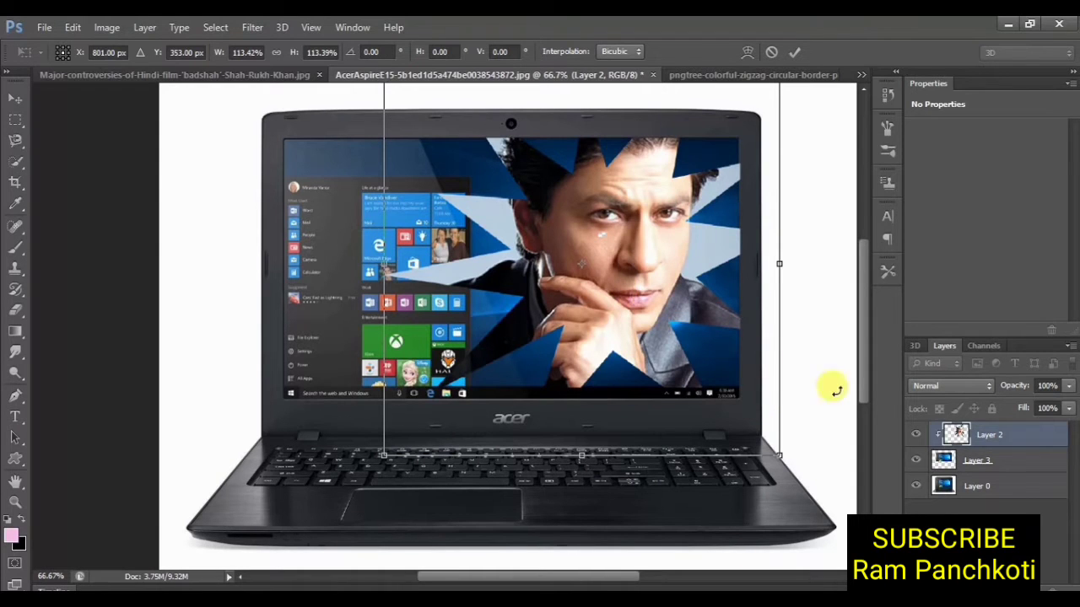
{"action": "key", "text": "Return"}
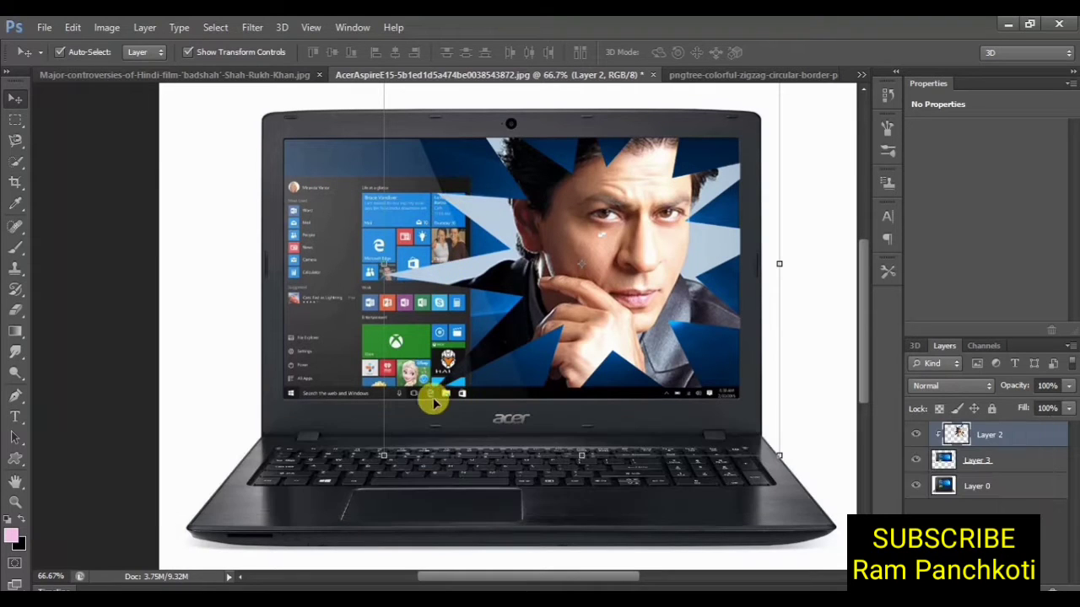
Step: Copy the Start menu area of the original laptop image, Layer 0, onto a new layer over the starburst portrait
{"action": "left_click", "coordinate": [952, 484]}
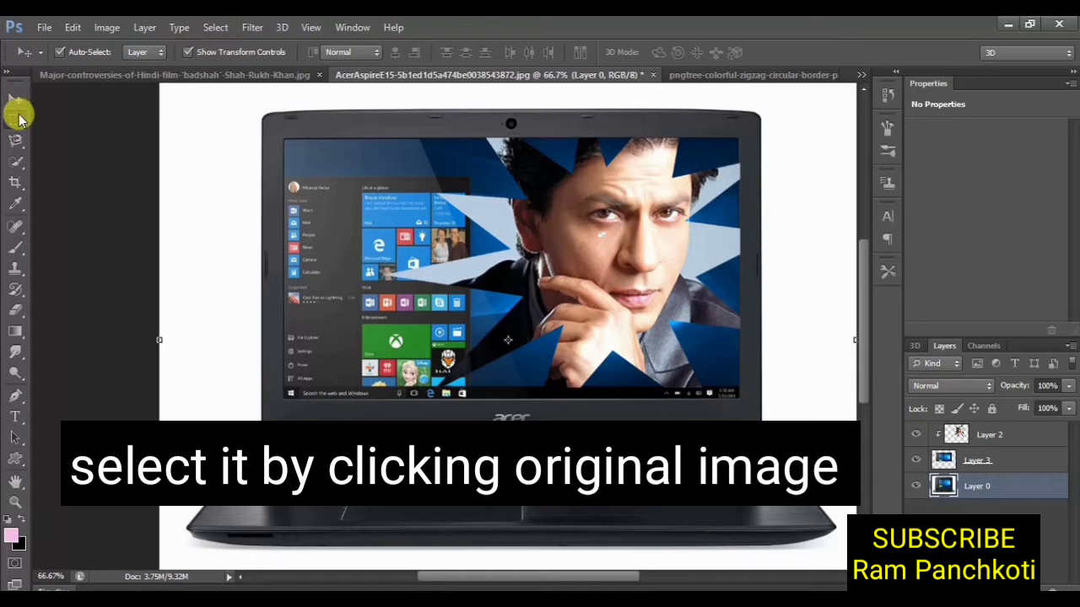
{"action": "left_click", "coordinate": [16, 119]}
{"action": "left_click_drag", "start_coordinate": [283, 175], "coordinate": [470, 389]}
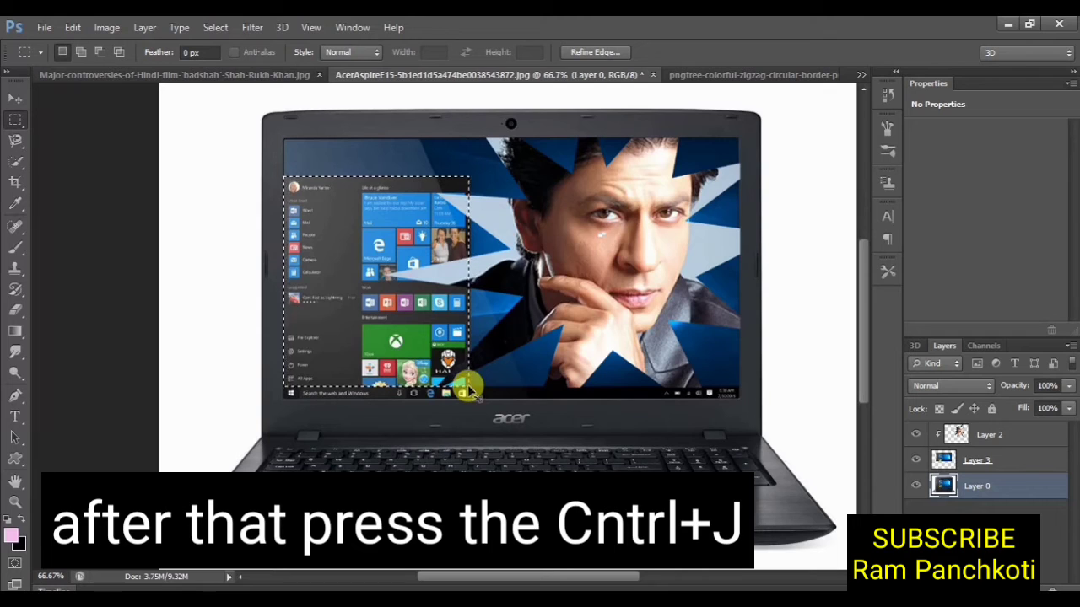
{"action": "key", "text": "ctrl+j"}
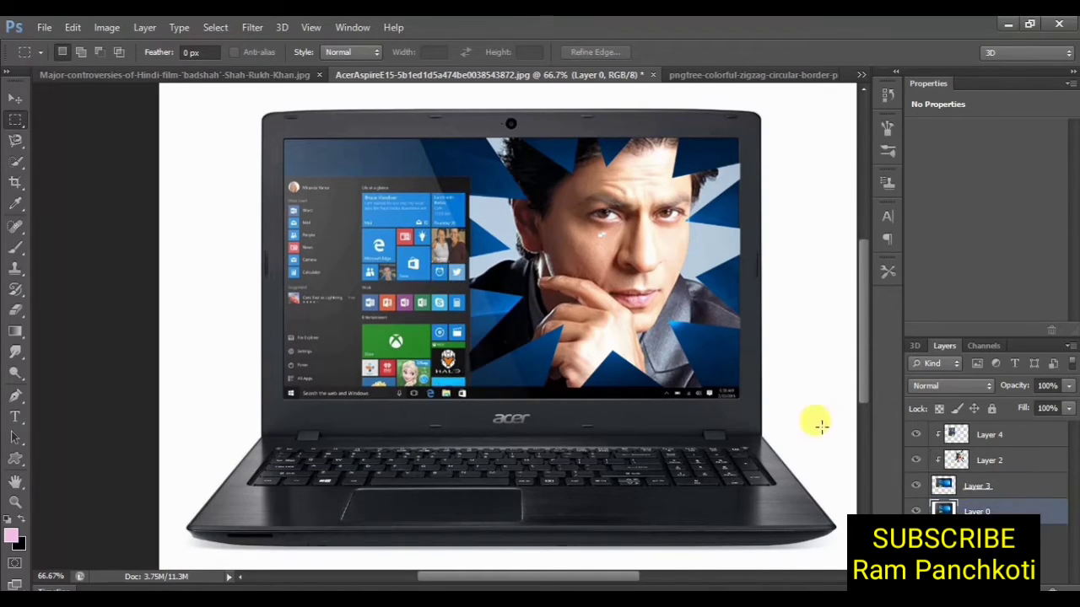
Step: Recolor the laptop display copy, Layer 3, using Hue/Saturation with Hue +93, Saturation +31 and Lightness +21
{"action": "left_click", "coordinate": [976, 487]}
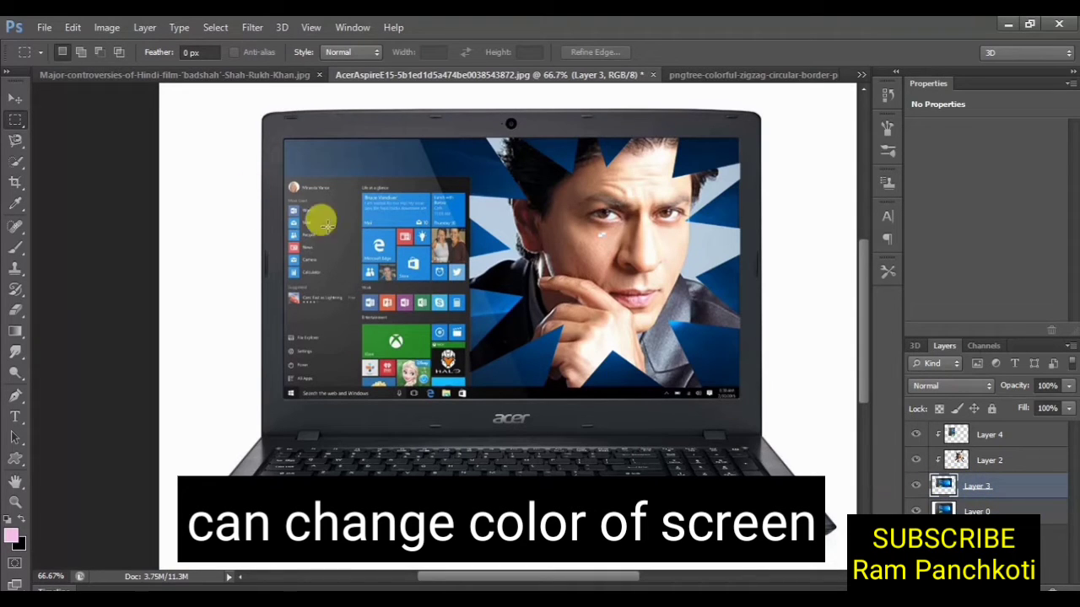
{"action": "left_click", "coordinate": [100, 29]}
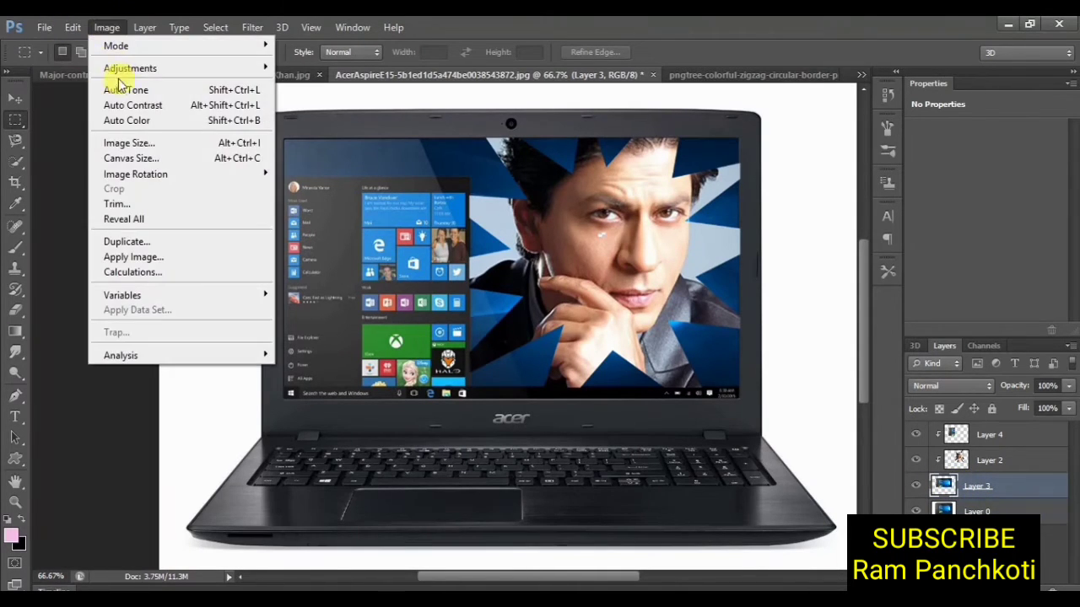
{"action": "mouse_move", "coordinate": [260, 74]}
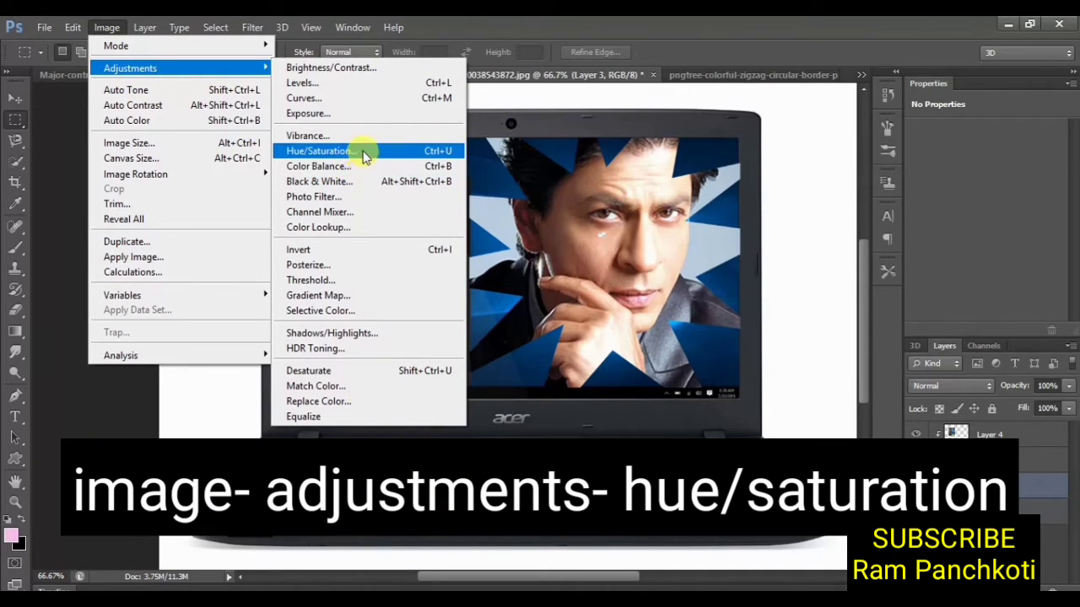
{"action": "left_click", "coordinate": [364, 156]}
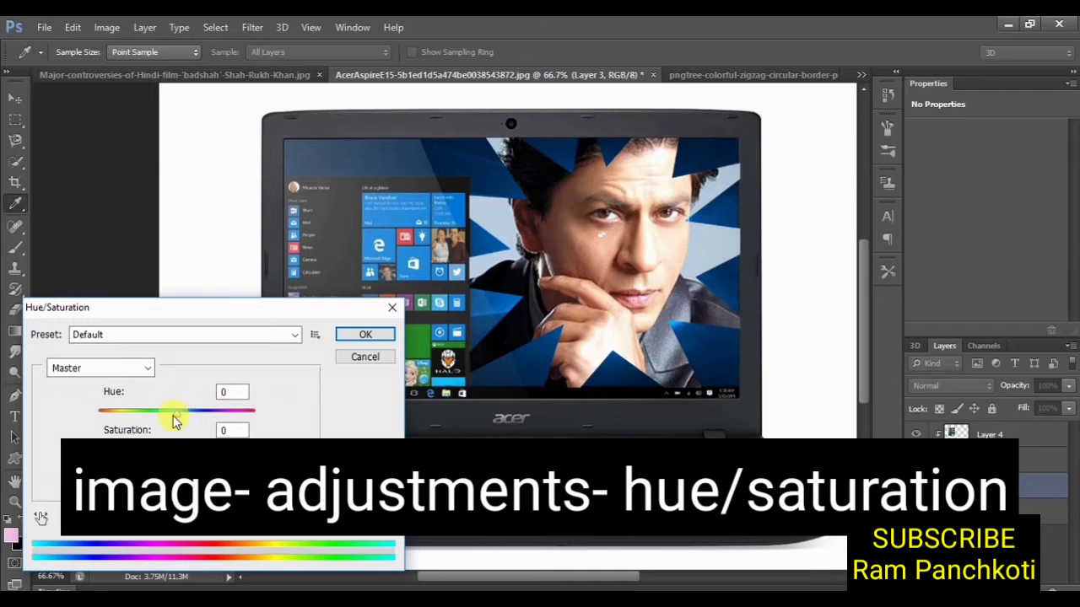
{"action": "left_click_drag", "start_coordinate": [176, 415], "coordinate": [229, 451]}
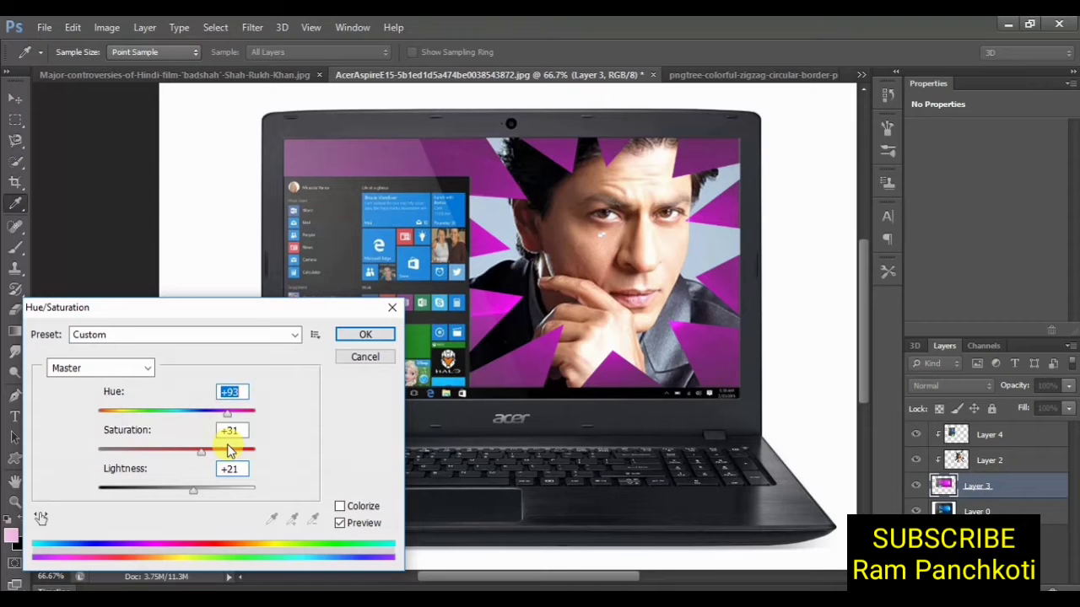
{"action": "left_click", "coordinate": [362, 336]}
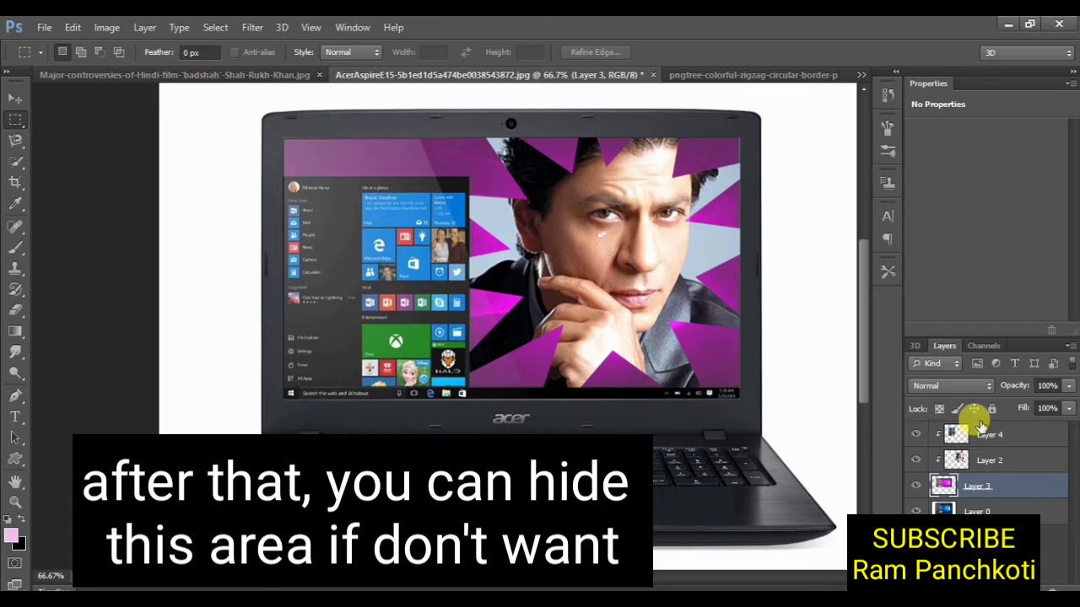
Step: Toggle the visibility of the Start menu copy, Layer 4, to compare the display with and without it
{"action": "left_click", "coordinate": [916, 435]}
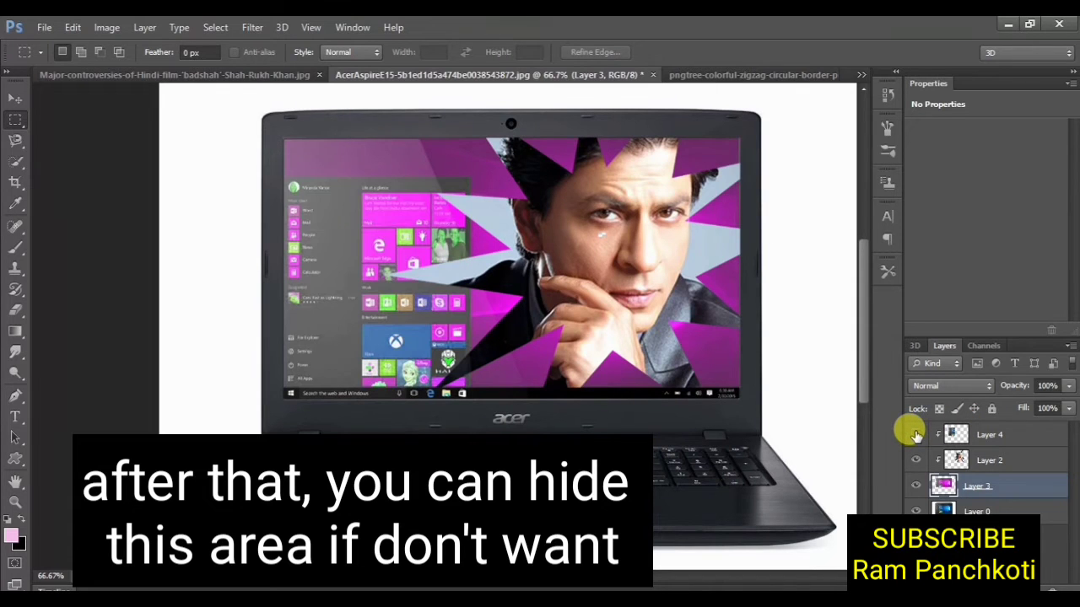
{"action": "left_click", "coordinate": [916, 435]}
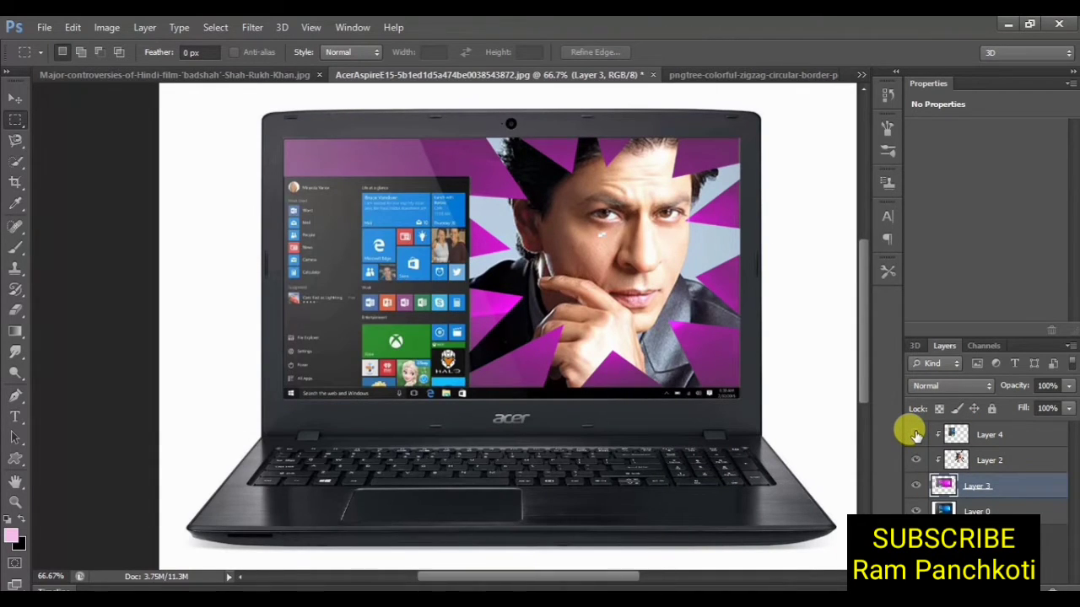
{"action": "left_click", "coordinate": [916, 435]}
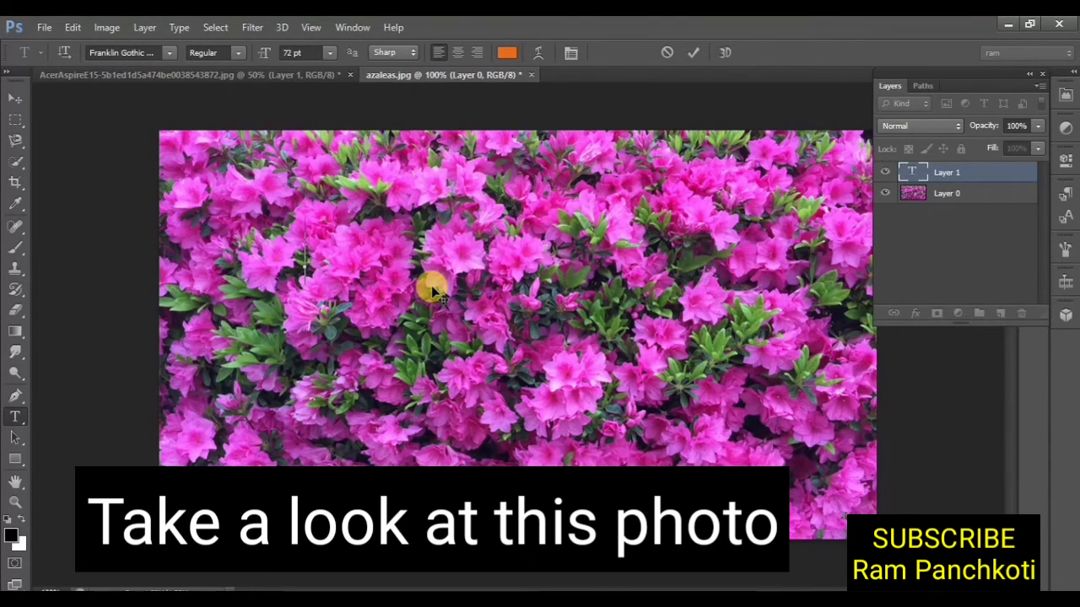
Step: Set the text color to white, ffffff, for the new text layer in azaleas.jpg
{"action": "left_click", "coordinate": [507, 52]}
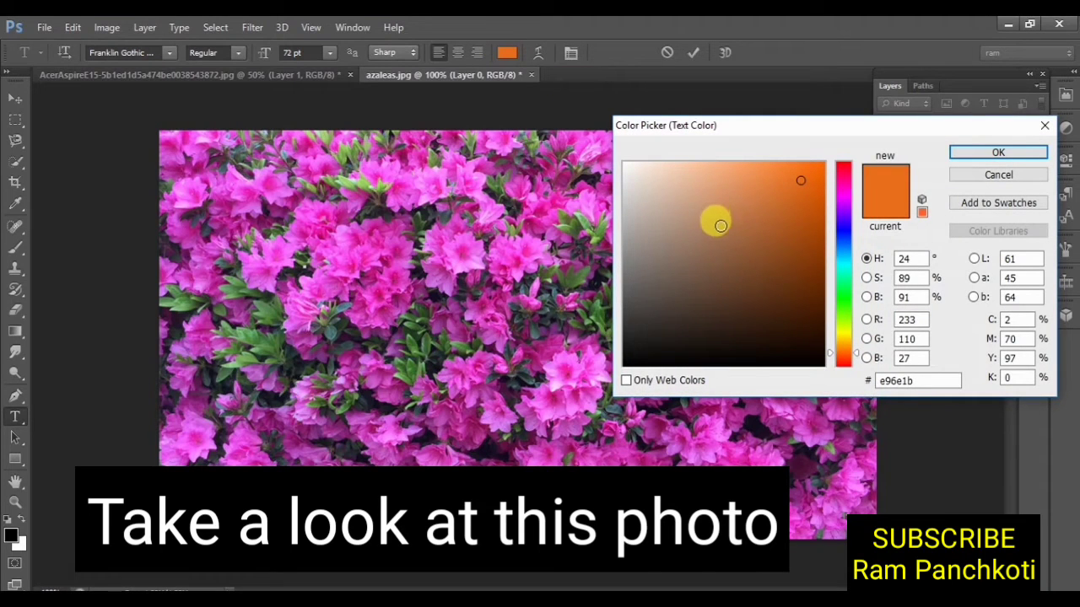
{"action": "left_click", "coordinate": [624, 163]}
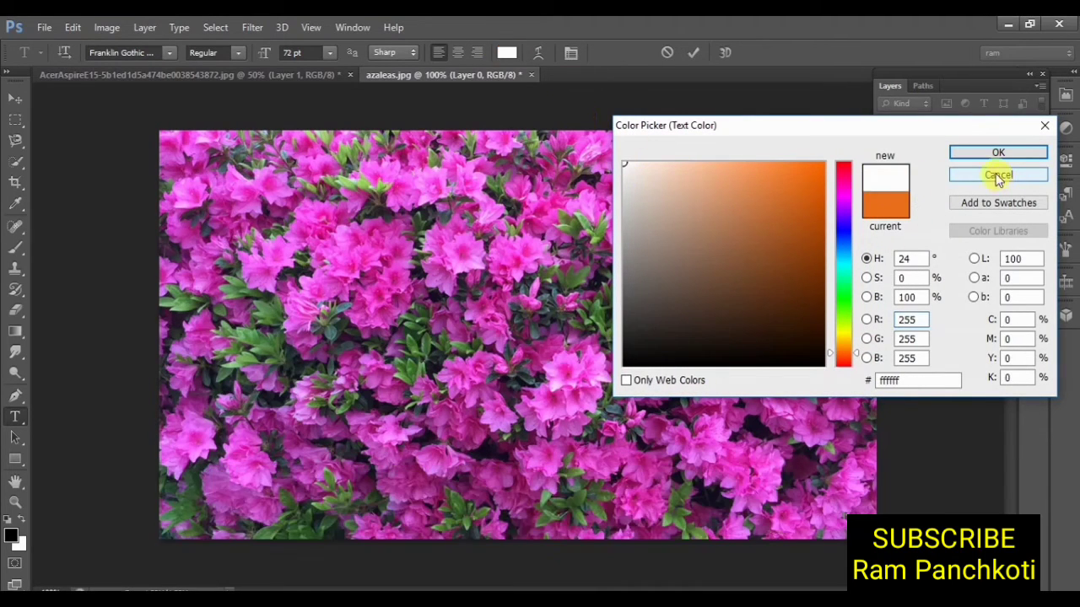
{"action": "left_click", "coordinate": [995, 153]}
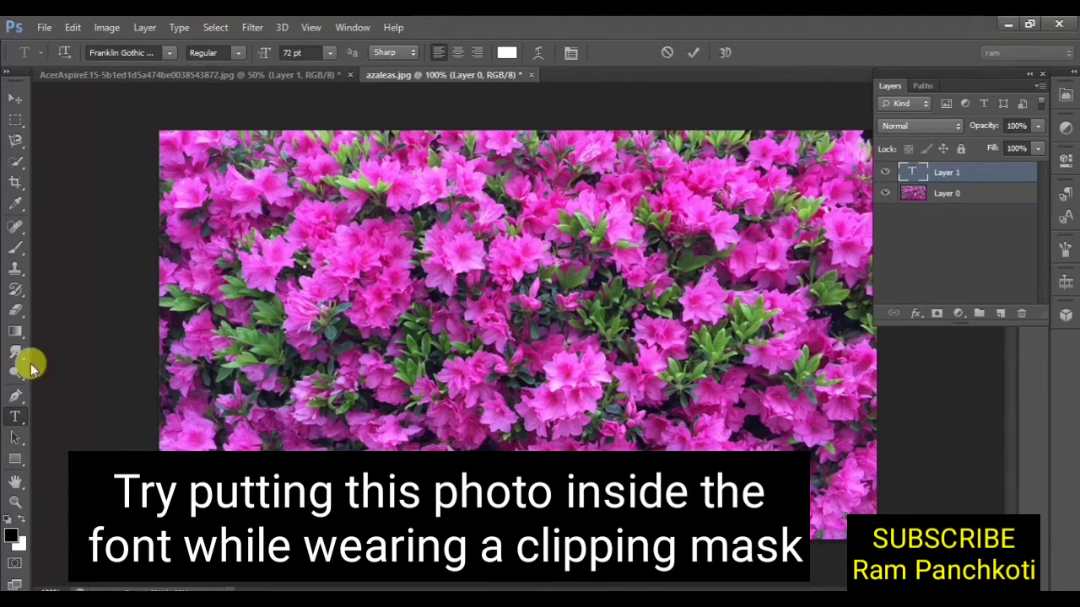
Step: Enter the text "SHAHRUKH KHAN" over the azalea photo and commit it
{"action": "left_click", "coordinate": [23, 421]}
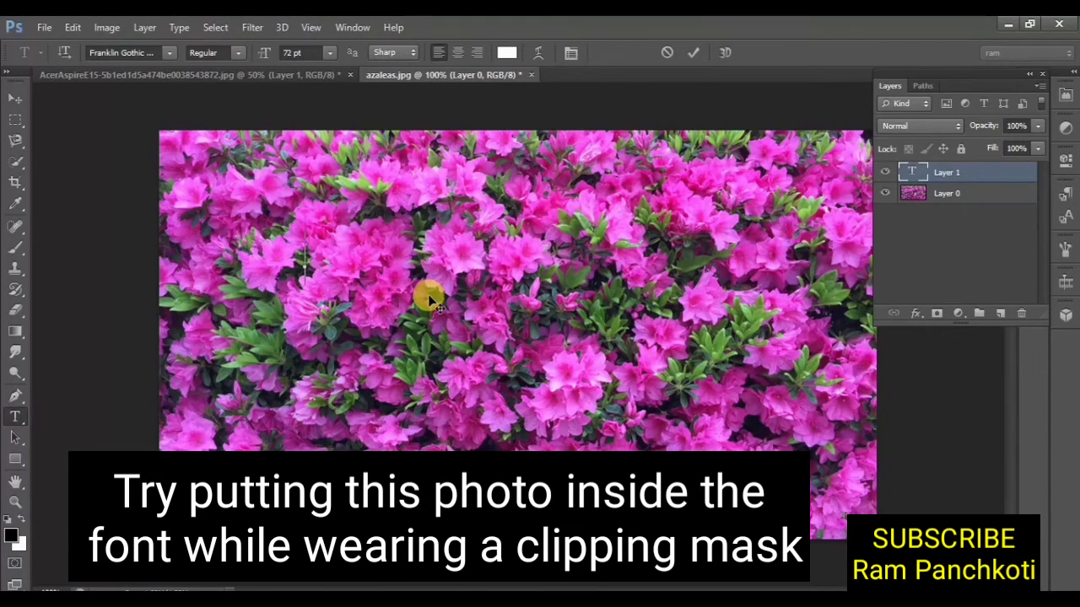
{"action": "type", "text": "AH"}
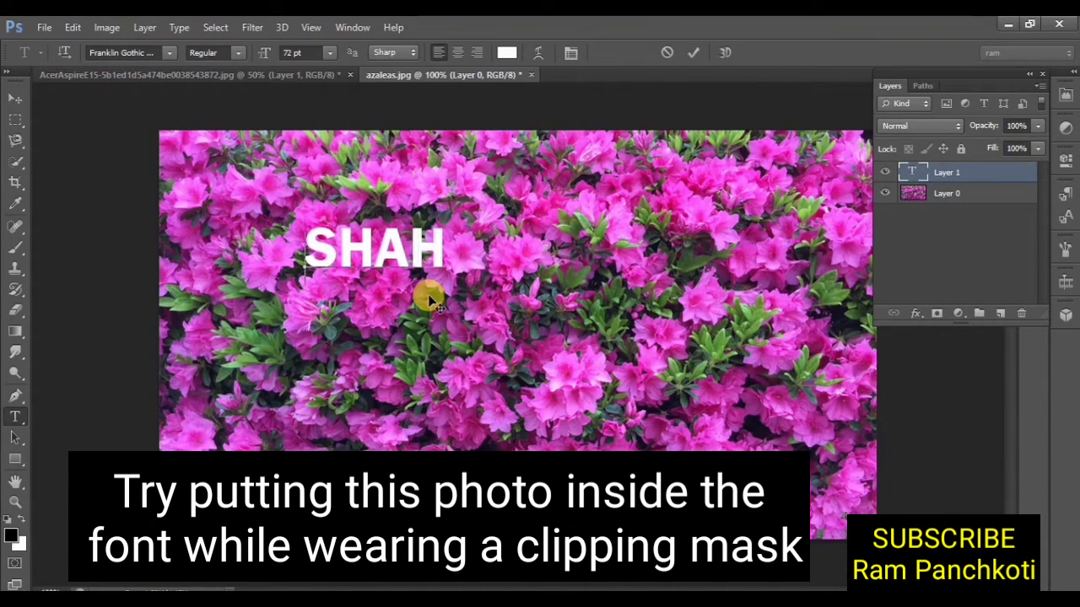
{"action": "type", "text": "RUKH "}
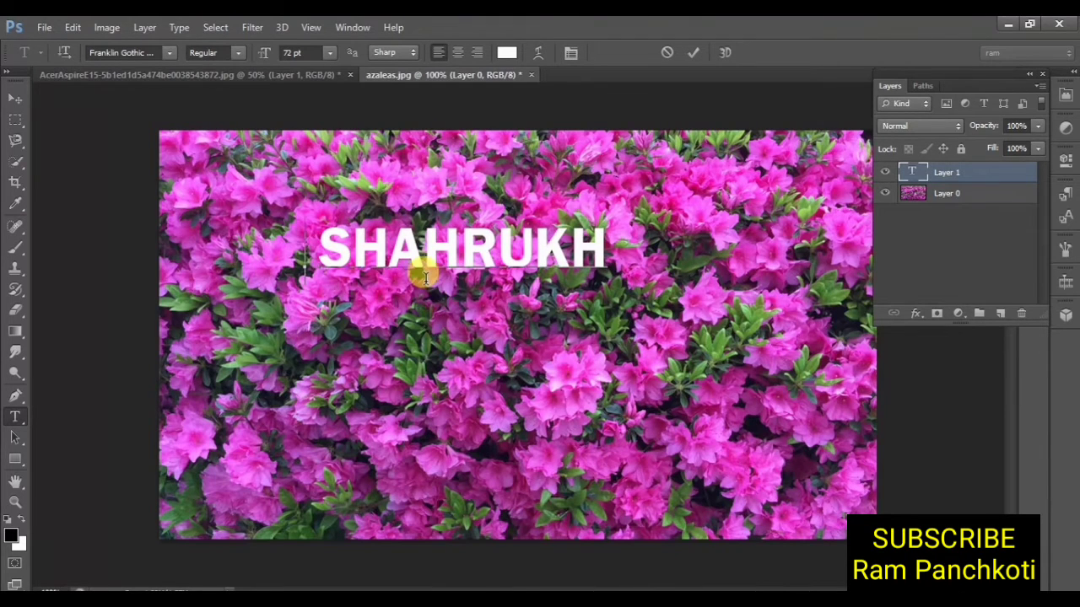
{"action": "type", "text": " KHA"}
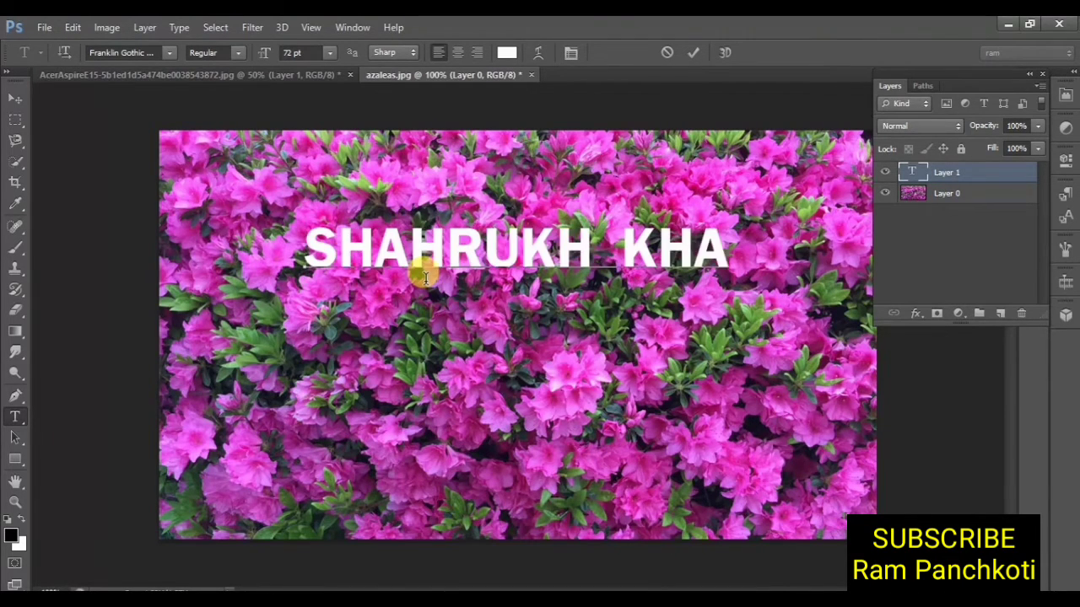
{"action": "type", "text": "N"}
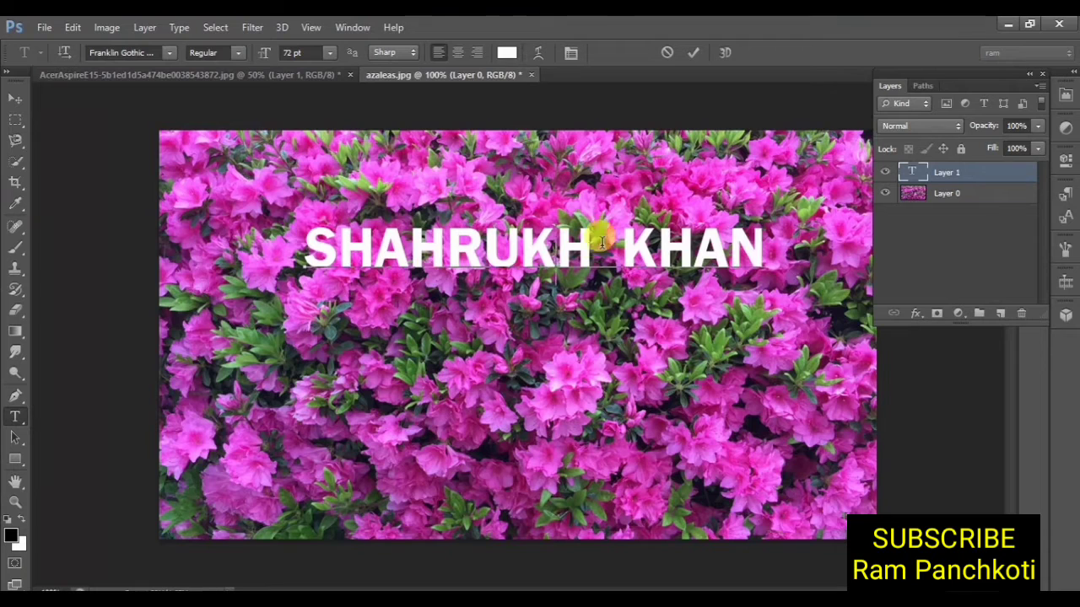
{"action": "left_click", "coordinate": [19, 99]}
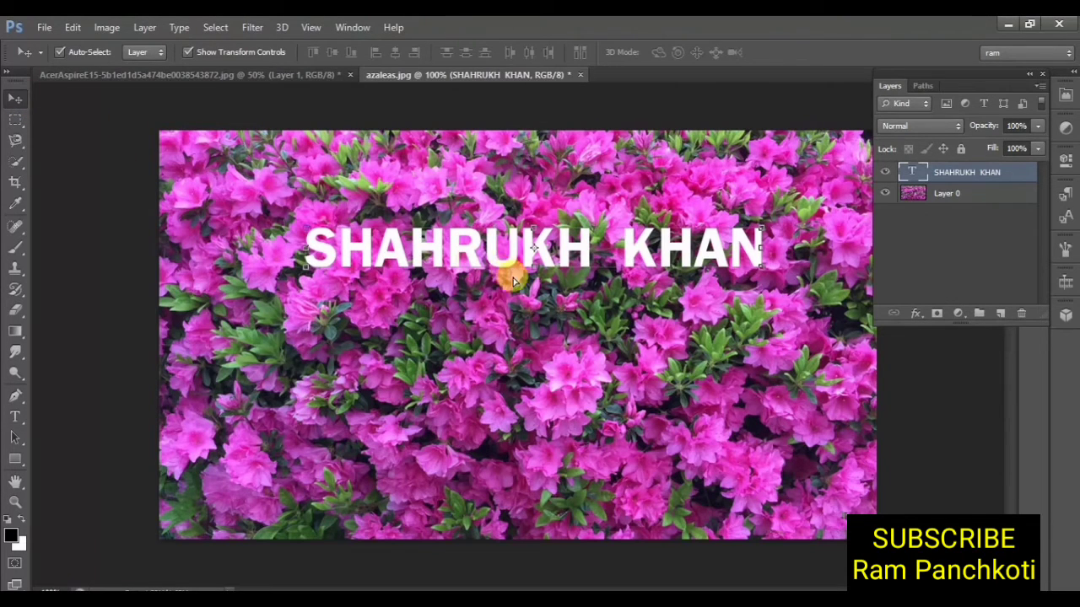
Step: Scale the text to about 147% with Free Transform and position it across the middle of the azalea photo
{"action": "key", "text": "ctrl+t"}
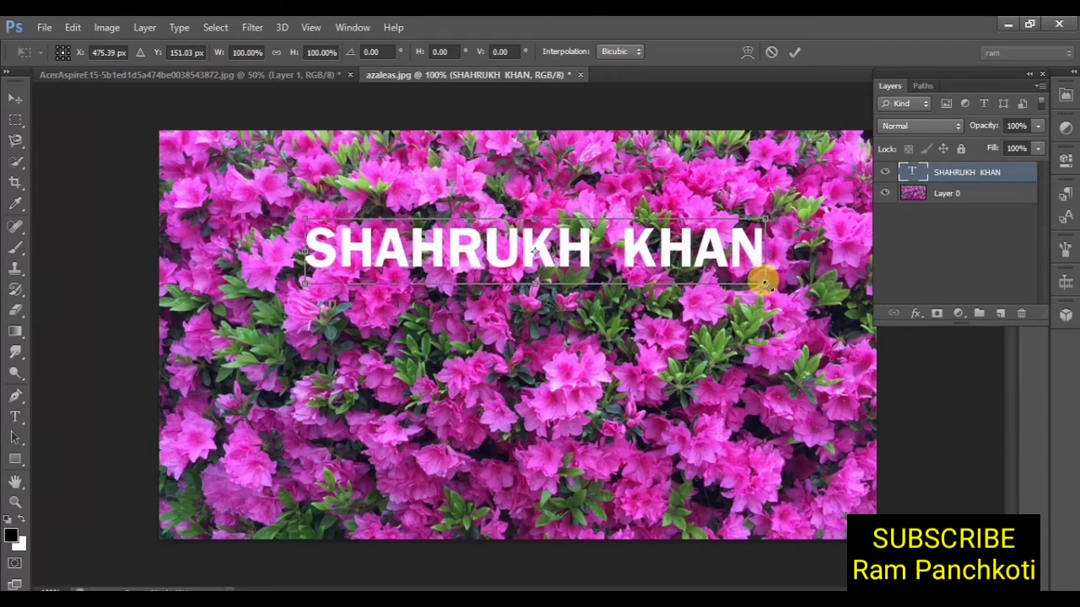
{"action": "left_click_drag", "start_coordinate": [763, 282], "coordinate": [860, 405]}
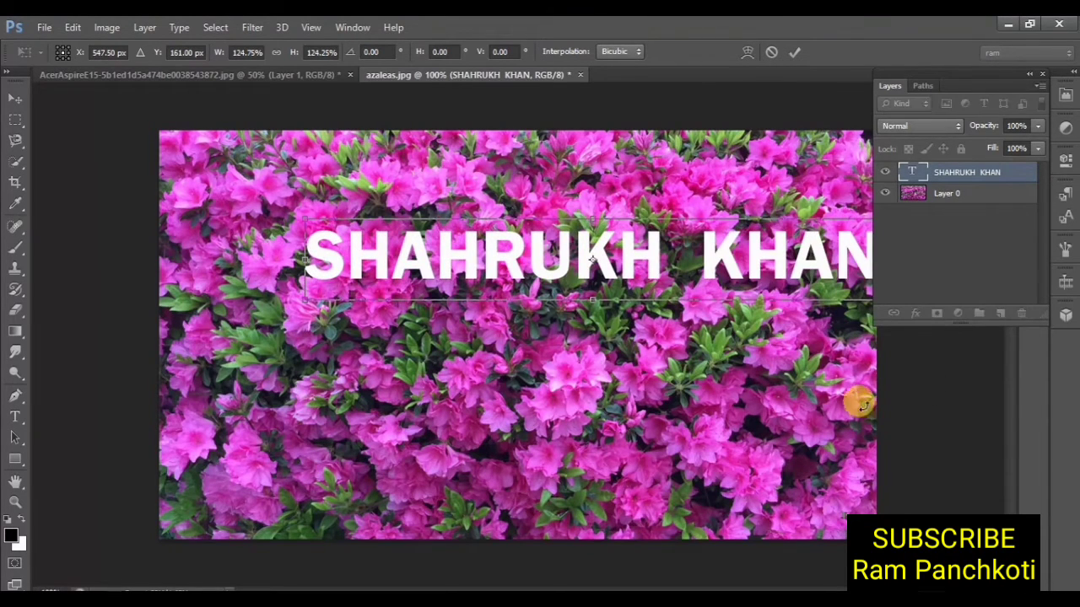
{"action": "left_click_drag", "start_coordinate": [761, 256], "coordinate": [638, 330]}
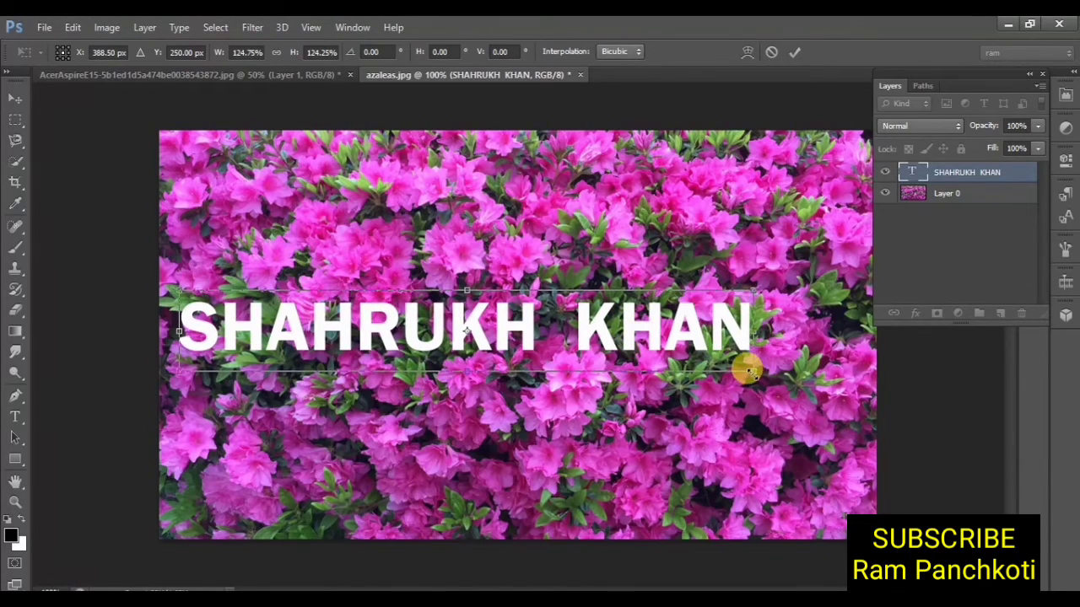
{"action": "left_click_drag", "start_coordinate": [749, 371], "coordinate": [848, 396]}
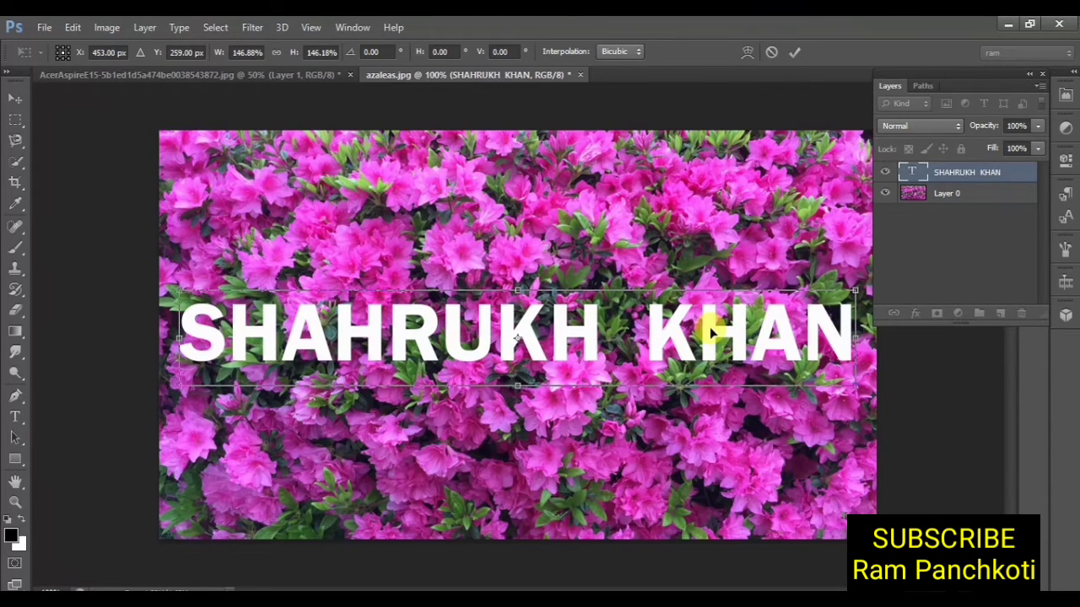
{"action": "left_click_drag", "start_coordinate": [711, 331], "coordinate": [716, 327]}
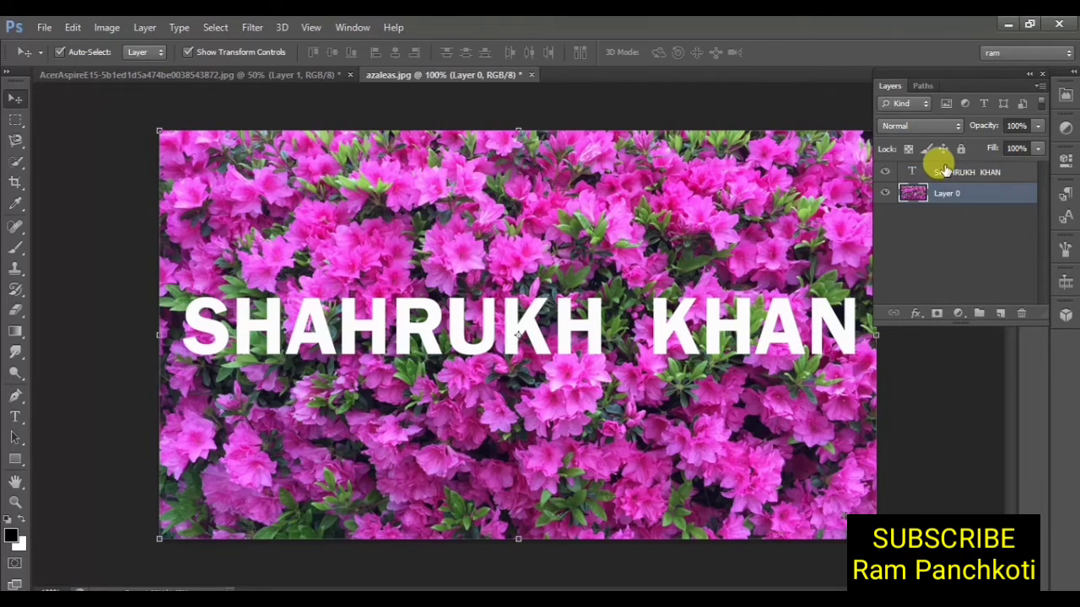
Step: Place the text layer beneath the azalea photo, Layer 0, and clip the photo to the lettering
{"action": "left_click_drag", "start_coordinate": [943, 170], "coordinate": [936, 200]}
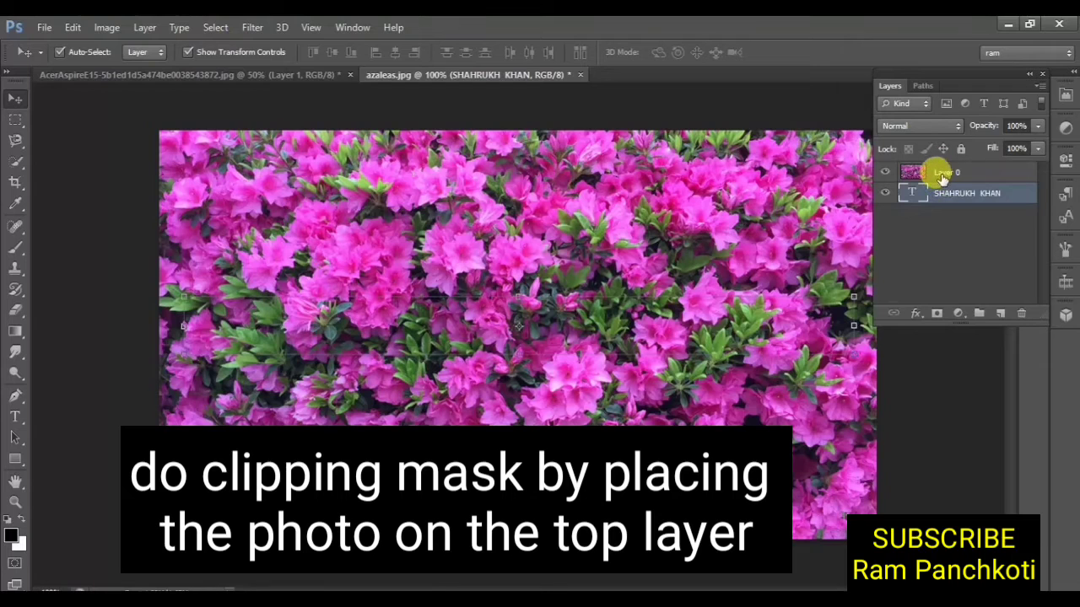
{"action": "left_click", "coordinate": [942, 173]}
{"action": "right_click", "coordinate": [945, 172]}
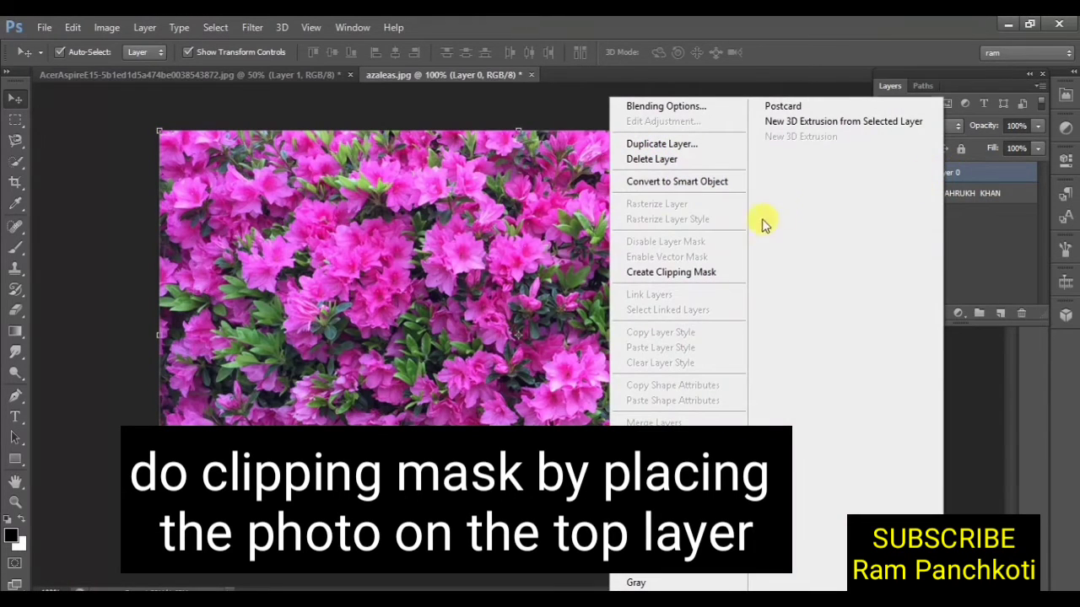
{"action": "left_click", "coordinate": [687, 272]}
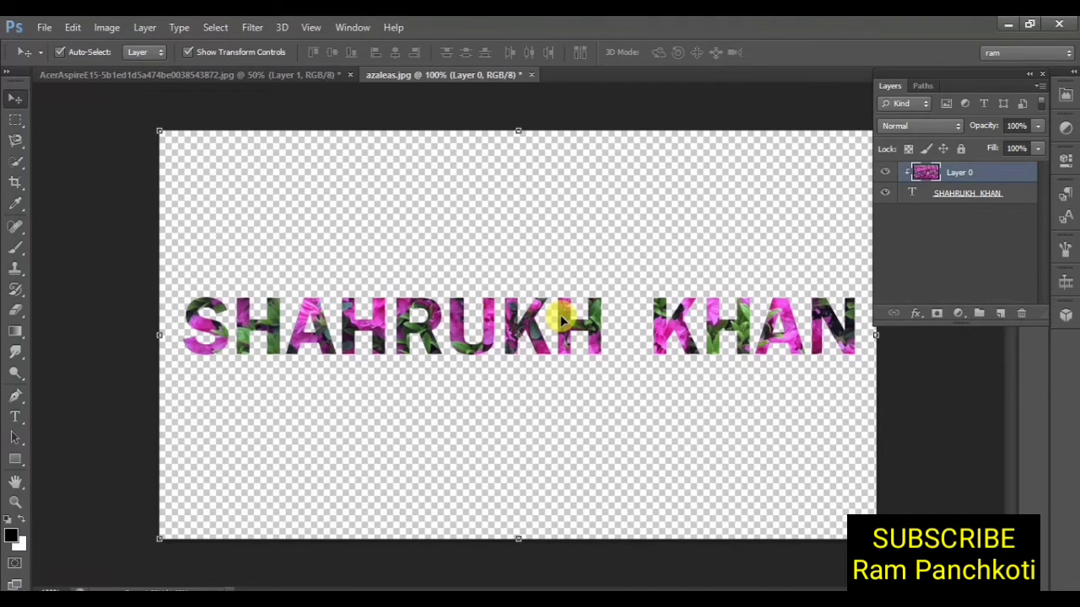
{"action": "mouse_move", "coordinate": [561, 320]}
{"action": "left_mouse_down"}
{"action": "mouse_move", "coordinate": [561, 281]}
{"action": "mouse_move", "coordinate": [556, 289]}
{"action": "mouse_move", "coordinate": [581, 291]}
{"action": "mouse_move", "coordinate": [570, 327]}
{"action": "mouse_move", "coordinate": [558, 316]}
{"action": "left_mouse_up"}
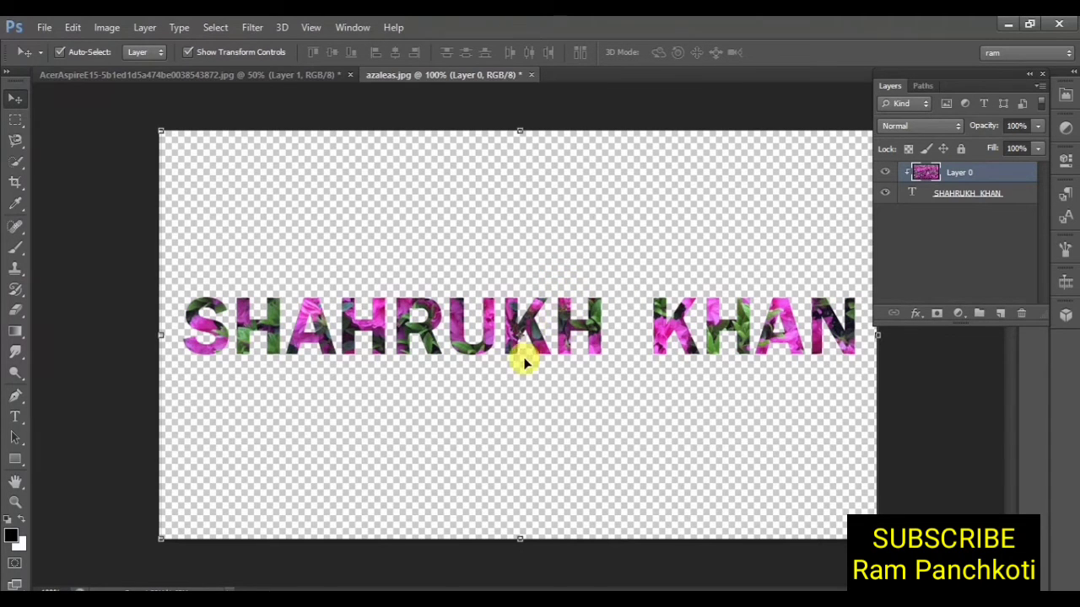
Step: Load the text layer's transparency as a new selection and make the clipped photo, Layer 0, the active layer
{"action": "left_click", "coordinate": [947, 196]}
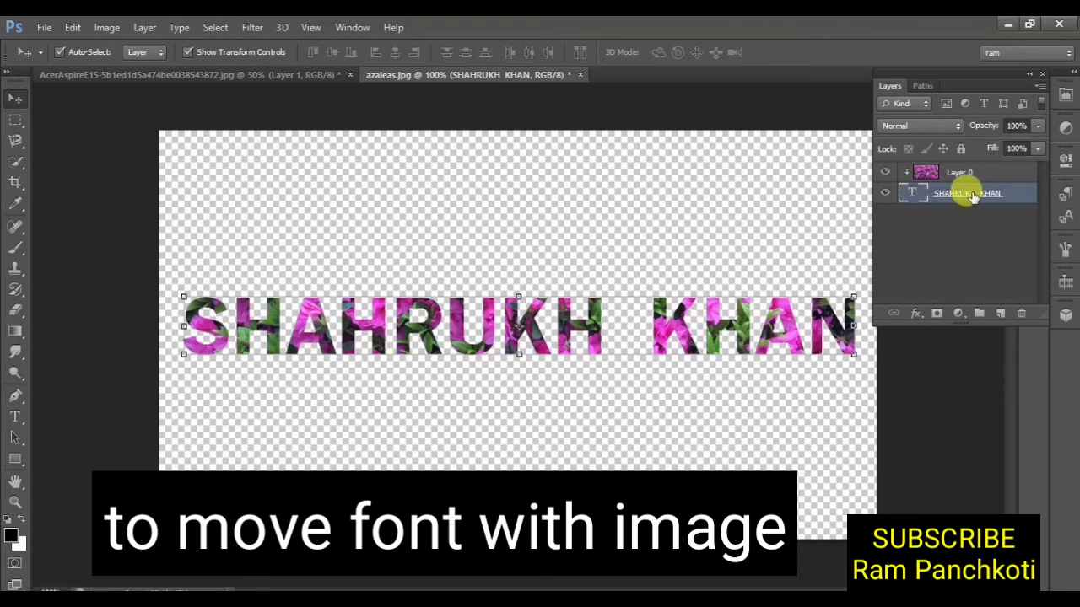
{"action": "left_click", "coordinate": [213, 28]}
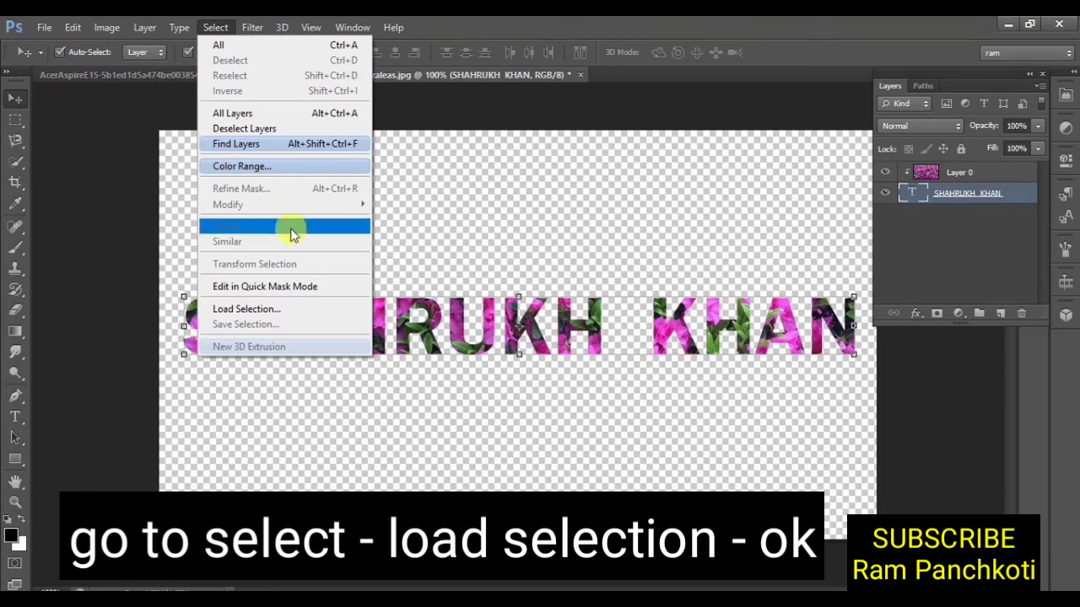
{"action": "left_click", "coordinate": [287, 312]}
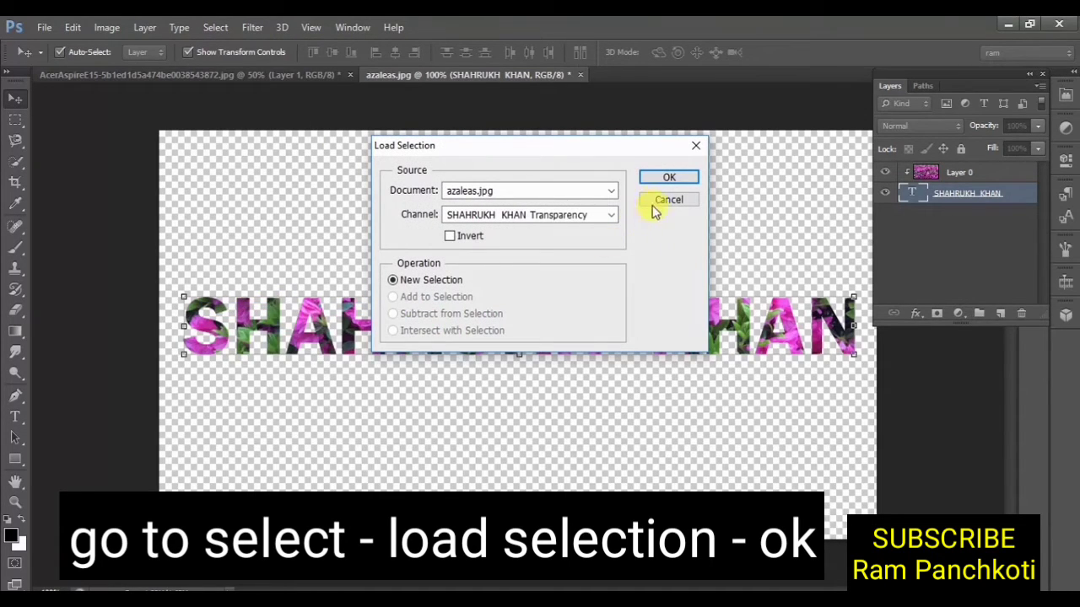
{"action": "left_click", "coordinate": [665, 180]}
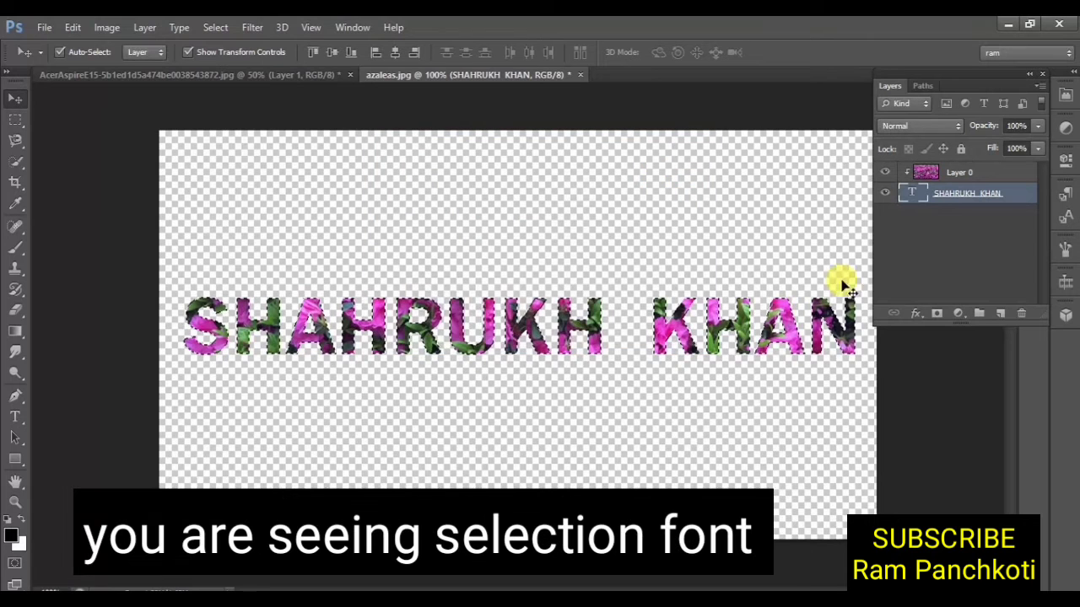
{"action": "left_click", "coordinate": [970, 172]}
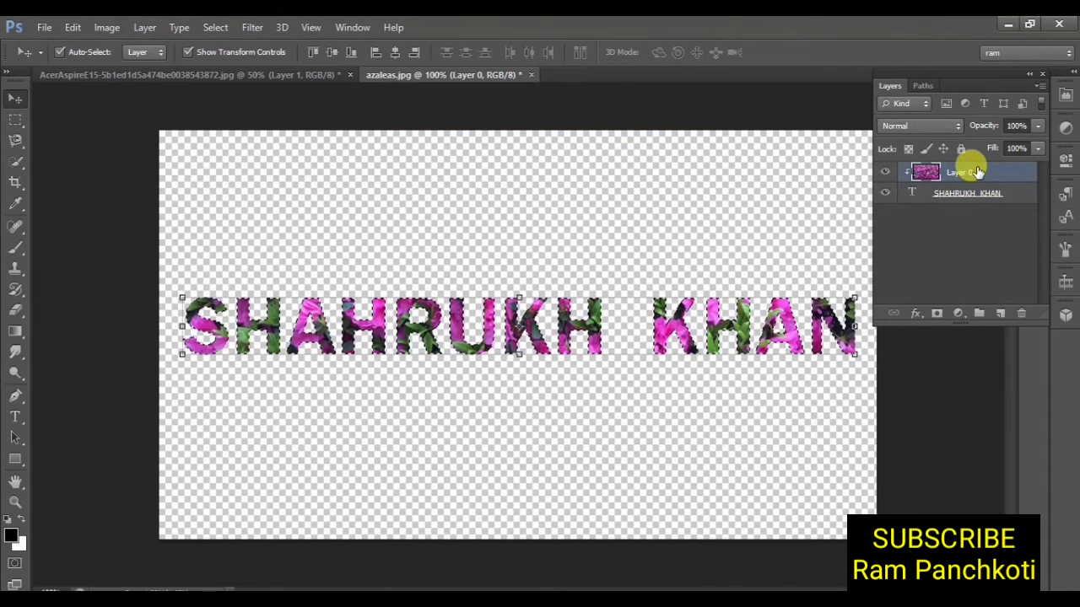
Step: Add a layer mask to the azalea photo, Layer 0, from the lettering selection, and release its clipping mask
{"action": "left_click", "coordinate": [937, 315]}
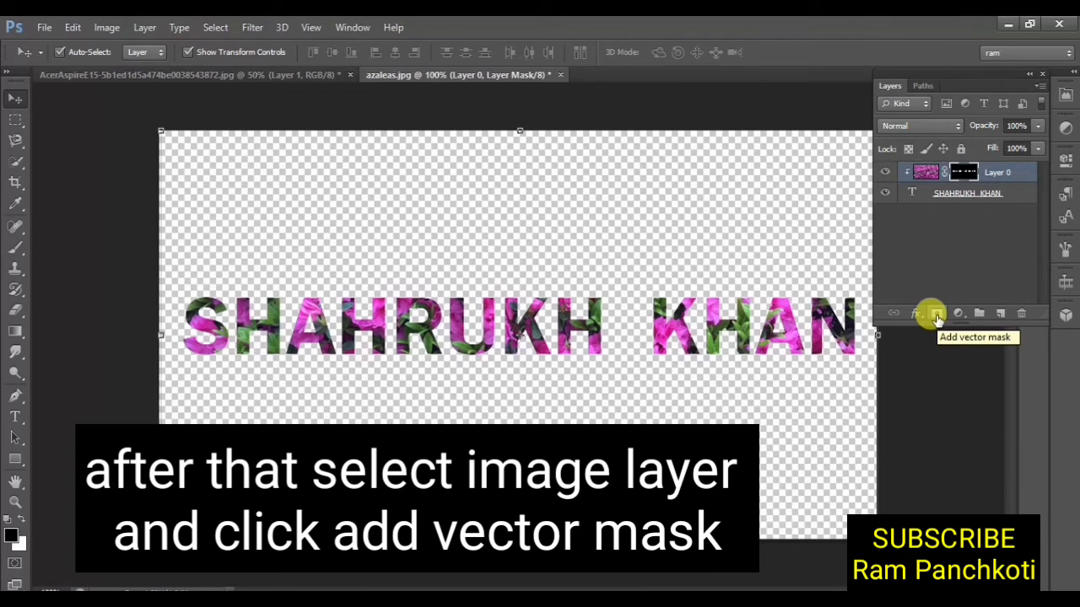
{"action": "right_click", "coordinate": [1019, 174]}
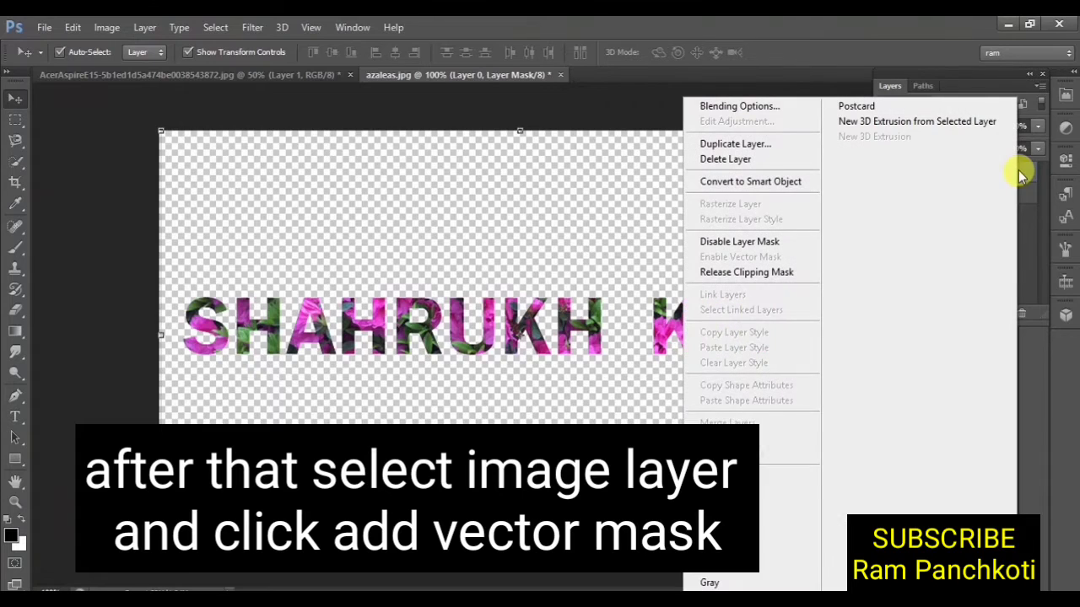
{"action": "left_click", "coordinate": [756, 275]}
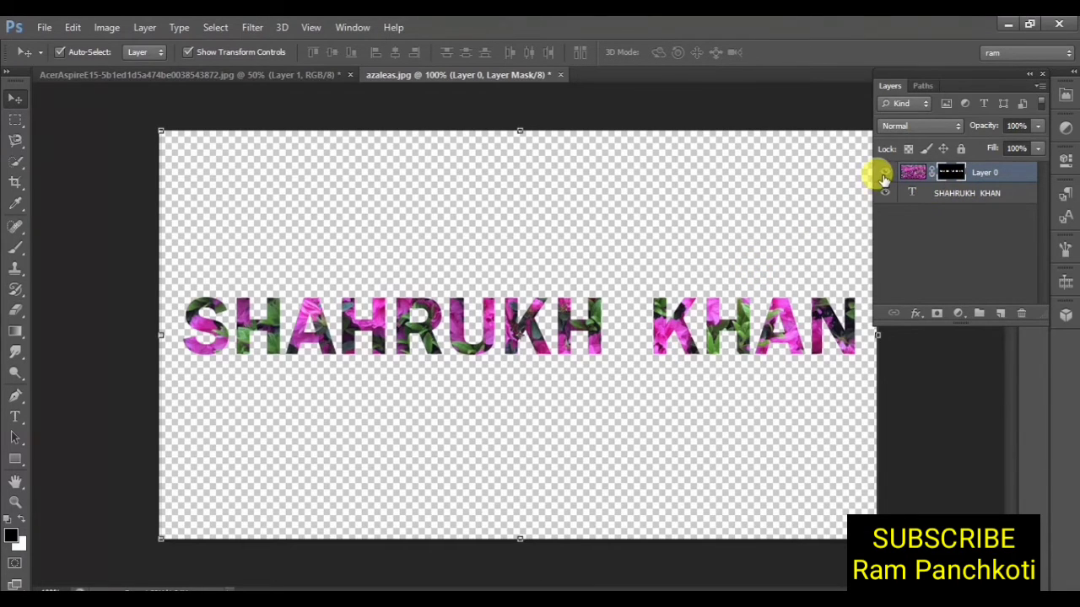
Step: Hide and reshow Layer 0 to check the lettering beneath it, and delete the text layer
{"action": "left_click", "coordinate": [884, 173]}
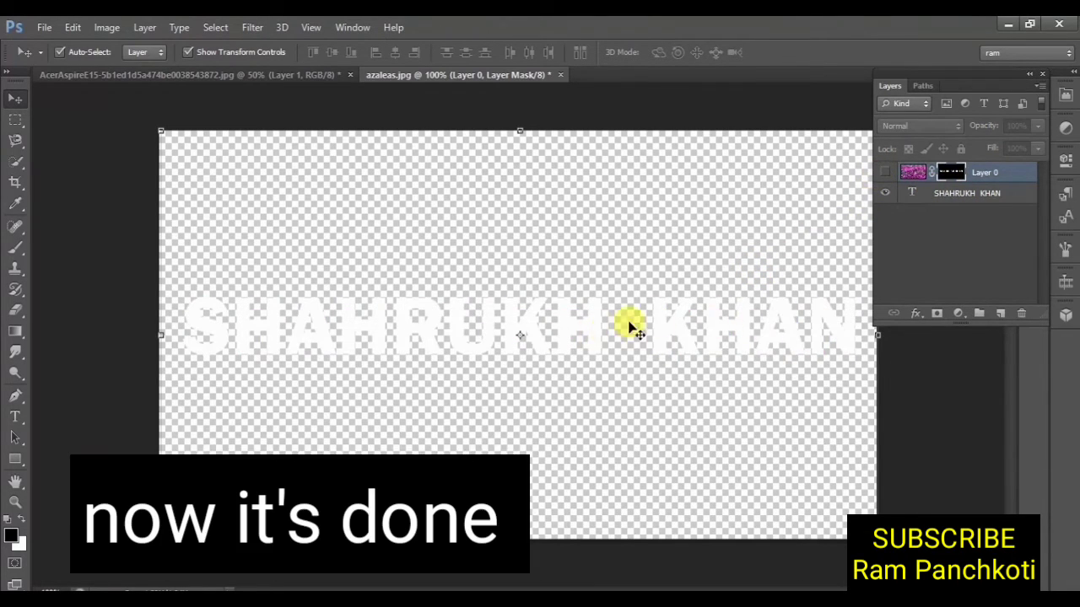
{"action": "left_click", "coordinate": [951, 199]}
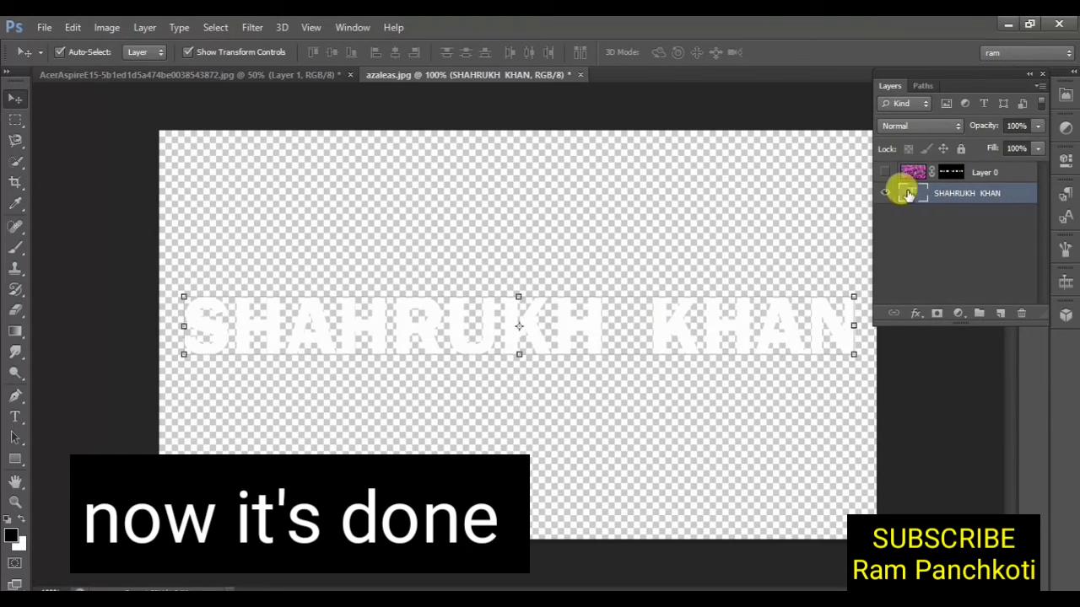
{"action": "left_click", "coordinate": [884, 173]}
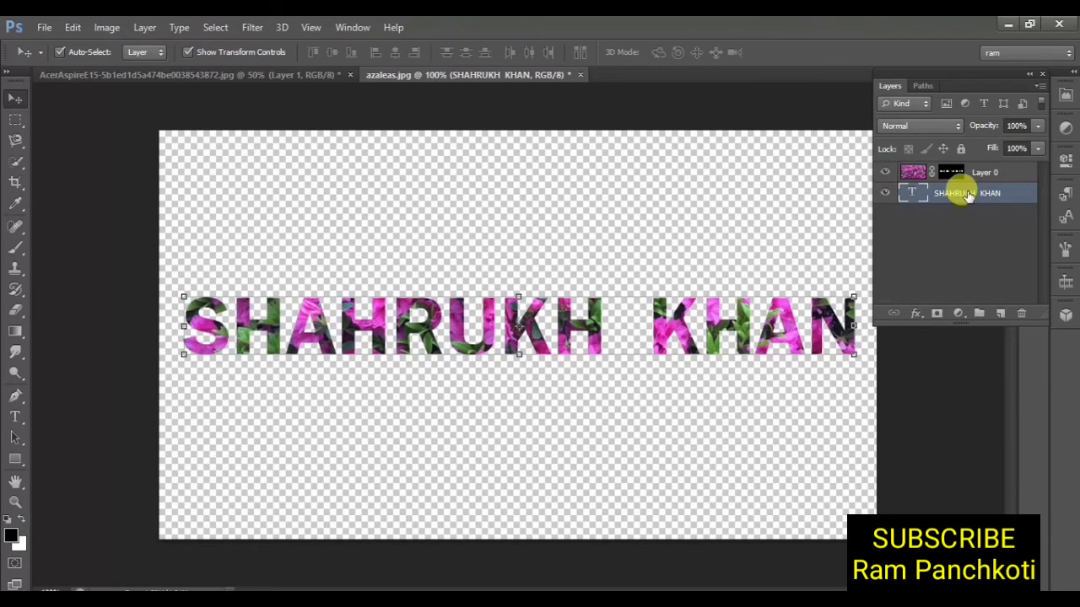
{"action": "left_click_drag", "start_coordinate": [964, 188], "coordinate": [1022, 313]}
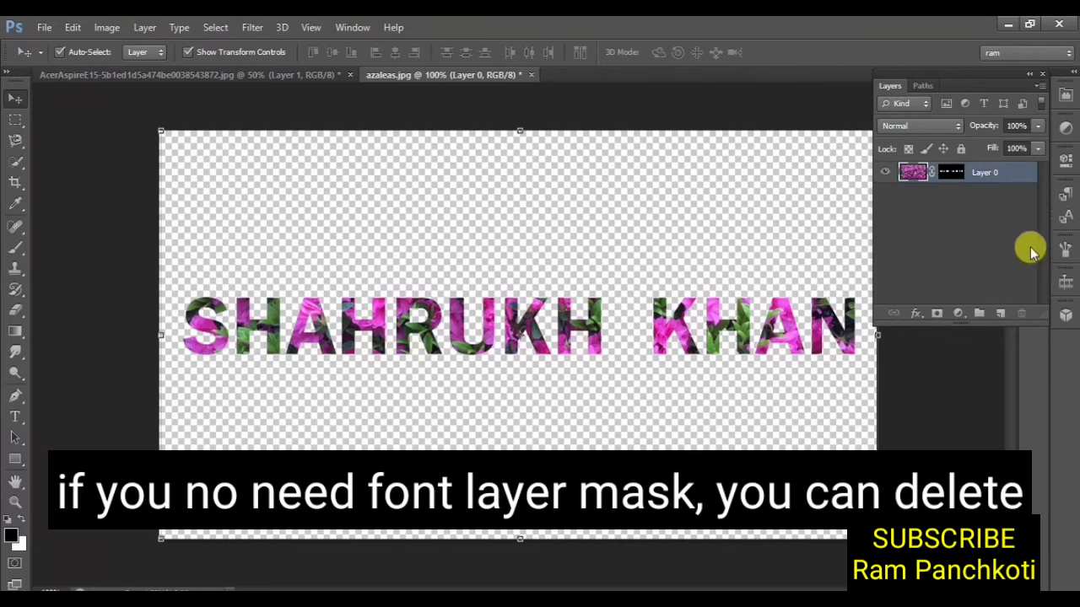
{"action": "left_click", "coordinate": [950, 174]}
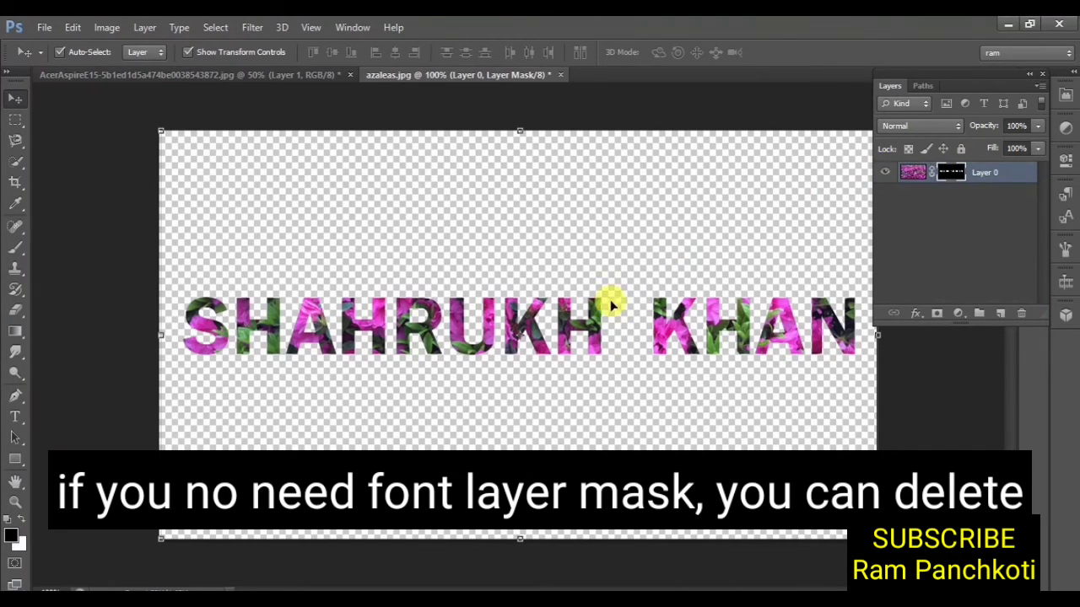
{"action": "left_click", "coordinate": [919, 171]}
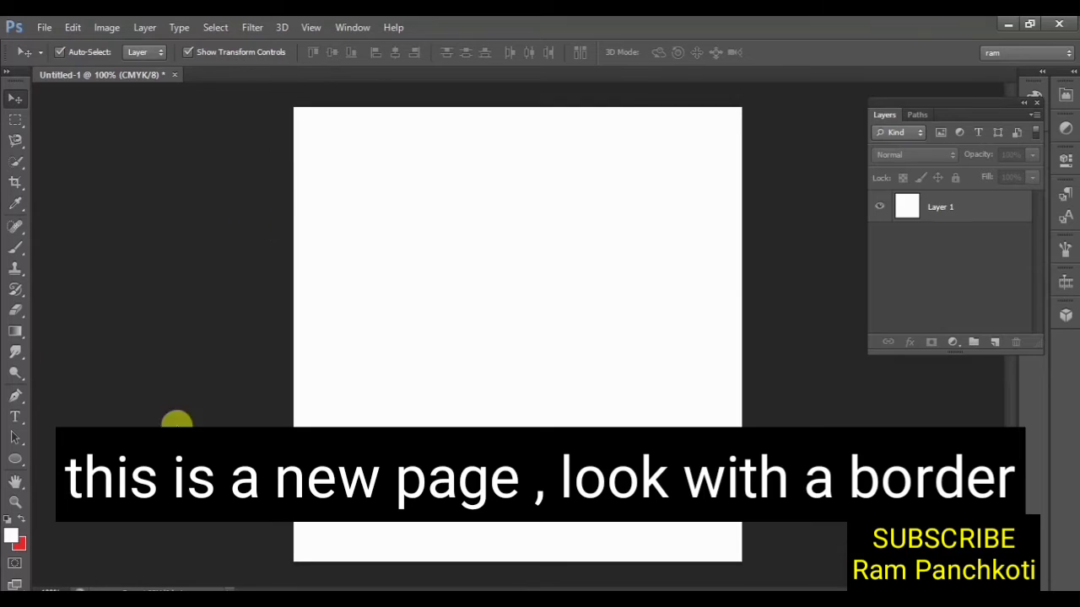
Step: Draw an unfilled rectangle of about 569 × 567 px around the page edge with a black 25.75 pt stroke
{"action": "left_click", "coordinate": [17, 460]}
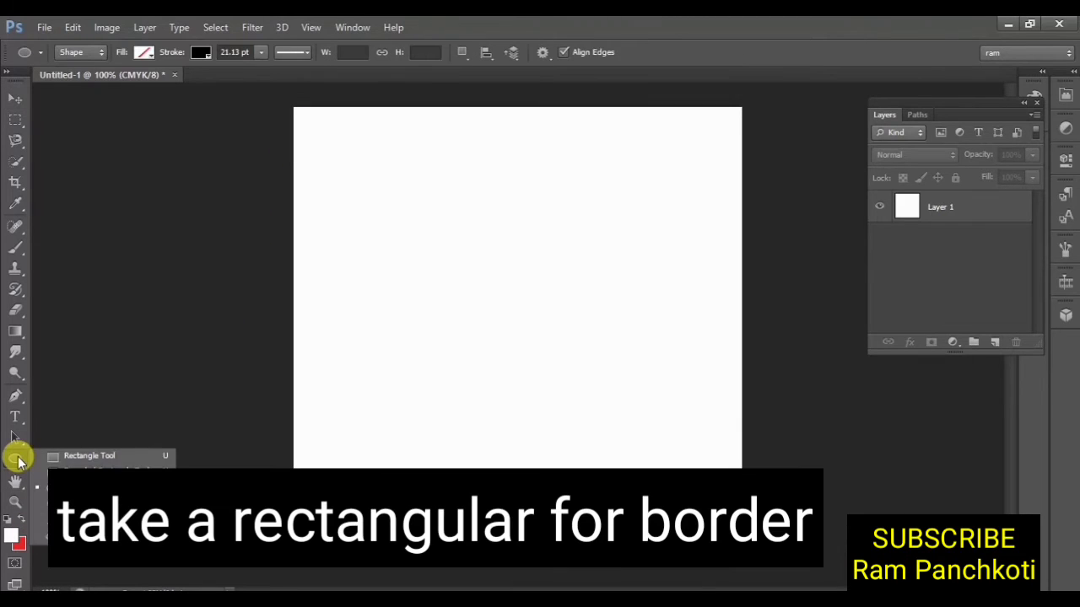
{"action": "left_click", "coordinate": [65, 461]}
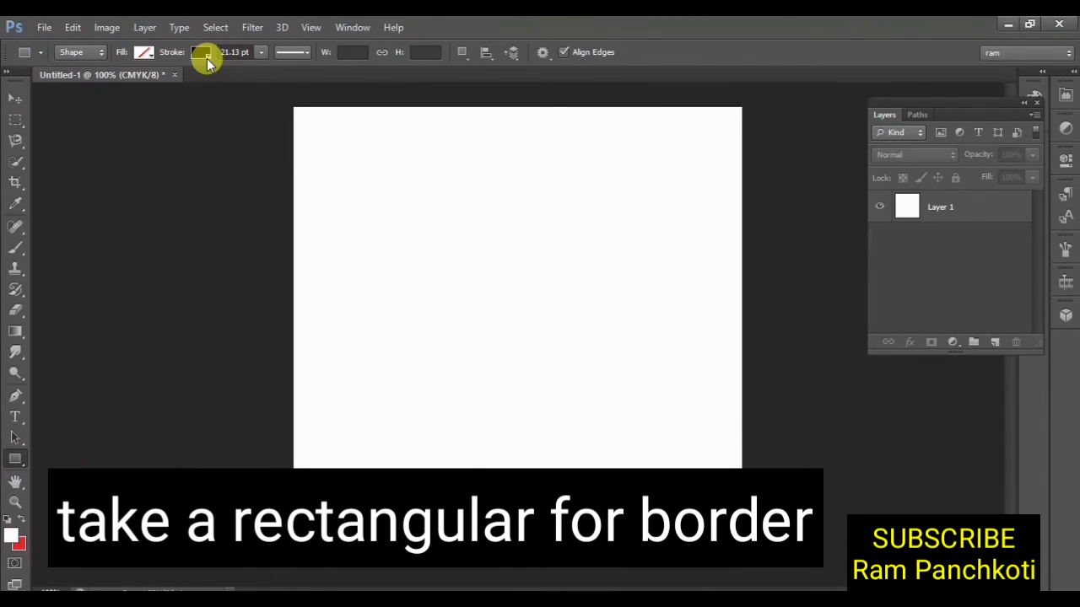
{"action": "left_click", "coordinate": [262, 50]}
{"action": "left_click_drag", "start_coordinate": [263, 68], "coordinate": [270, 67]}
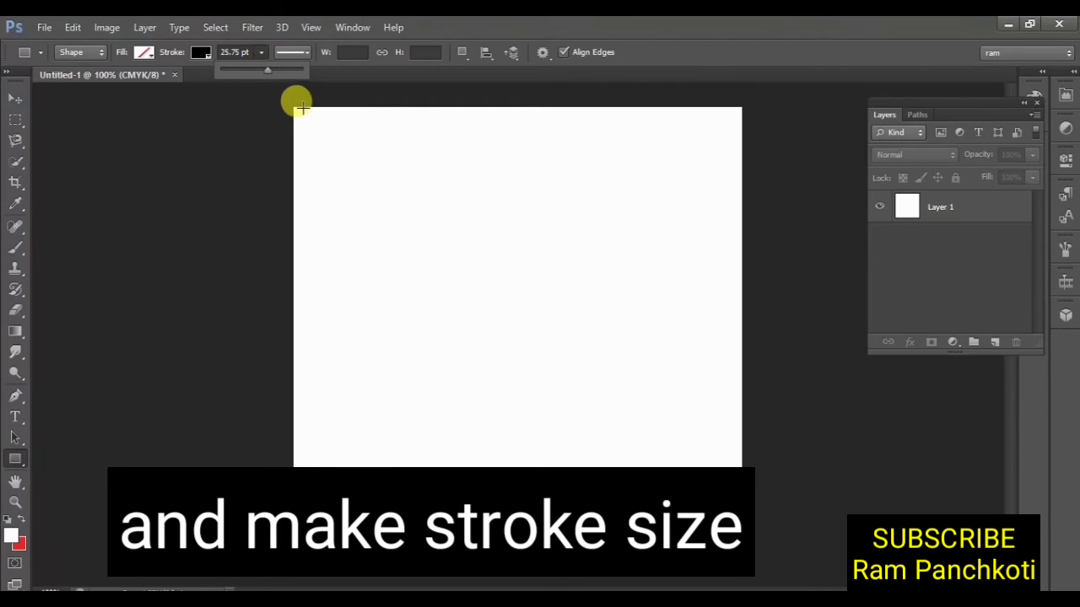
{"action": "mouse_move", "coordinate": [293, 108]}
{"action": "left_mouse_down"}
{"action": "mouse_move", "coordinate": [703, 332]}
{"action": "mouse_move", "coordinate": [761, 477]}
{"action": "mouse_move", "coordinate": [734, 555]}
{"action": "left_mouse_up"}
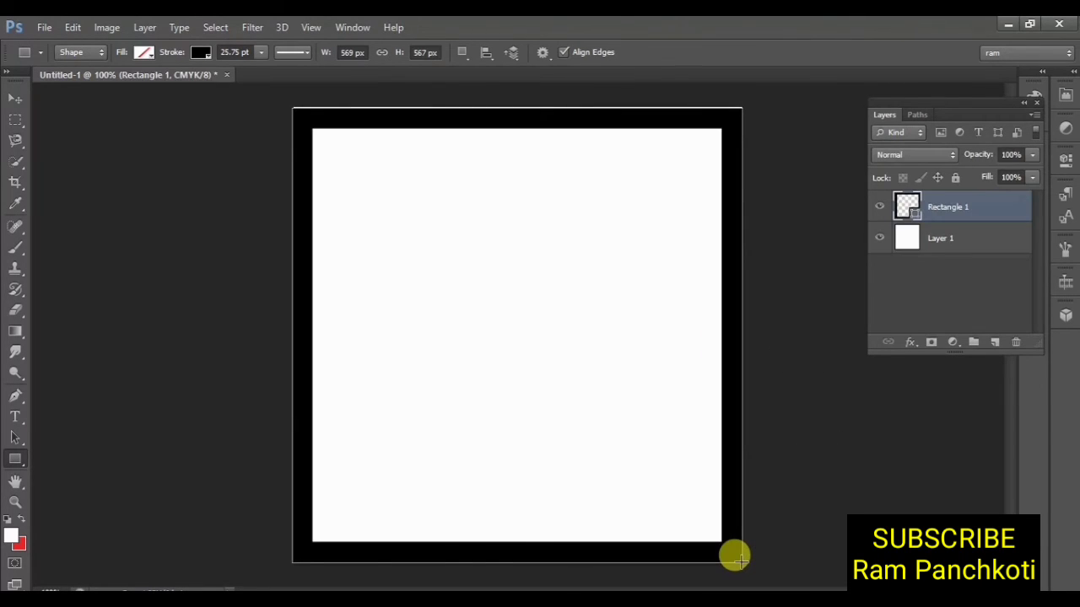
{"action": "key", "text": "v"}
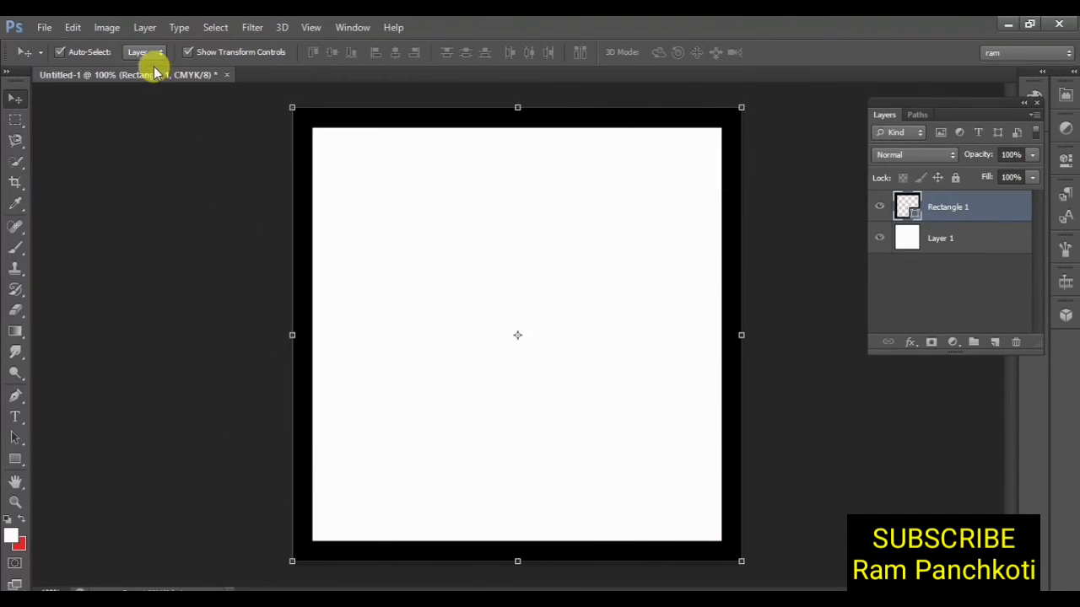
Step: Open azaleas.jpg and copy the photo into the Untitled-1 document above the rectangle border
{"action": "left_click", "coordinate": [44, 27]}
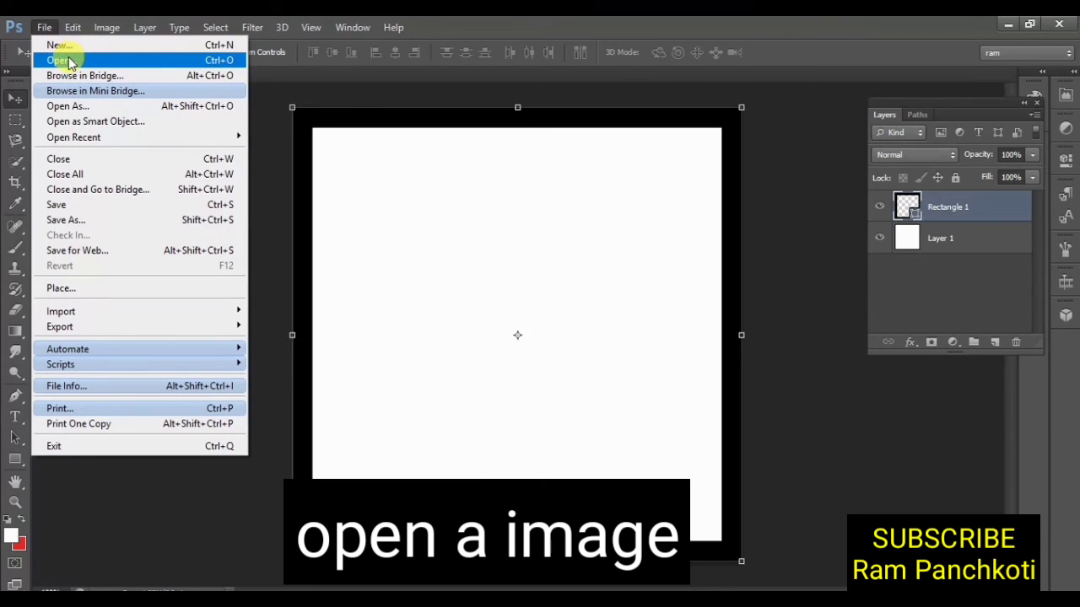
{"action": "left_click", "coordinate": [70, 63]}
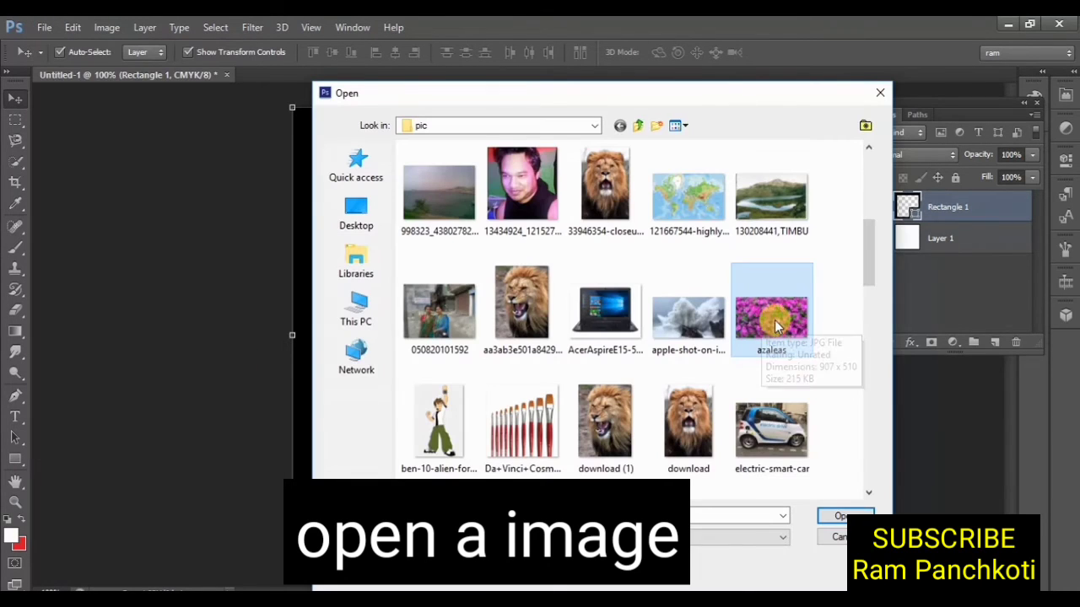
{"action": "left_click", "coordinate": [835, 516]}
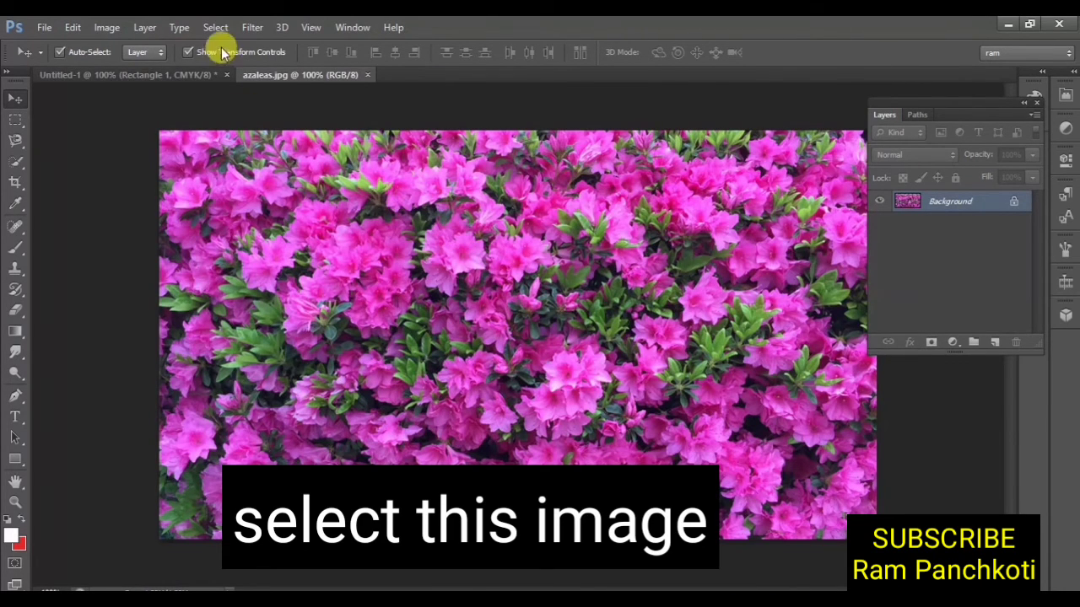
{"action": "left_click", "coordinate": [162, 74]}
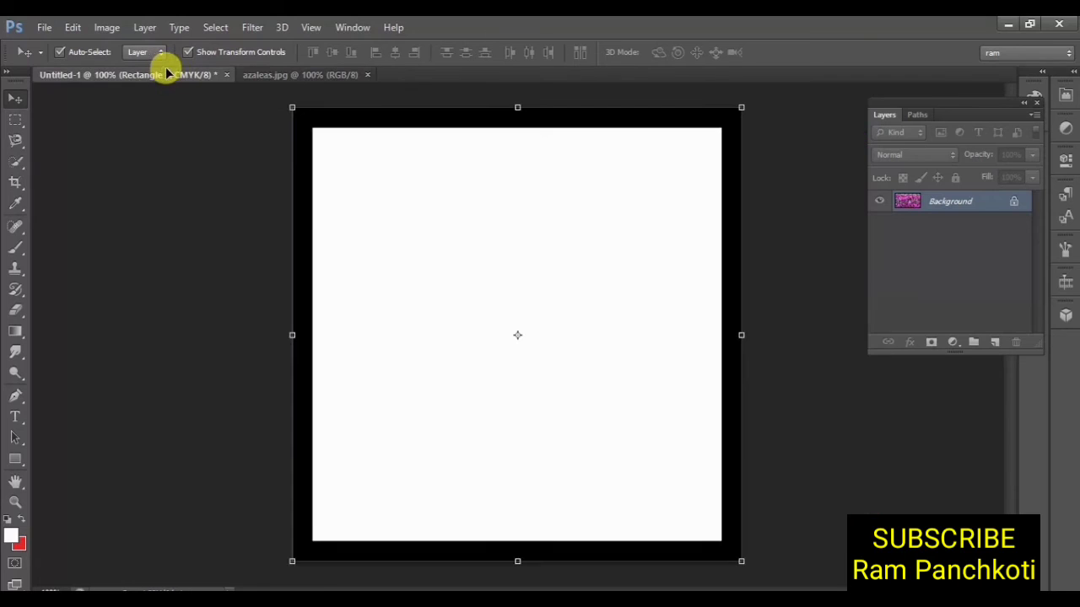
{"action": "left_click_drag", "start_coordinate": [405, 232], "coordinate": [470, 253]}
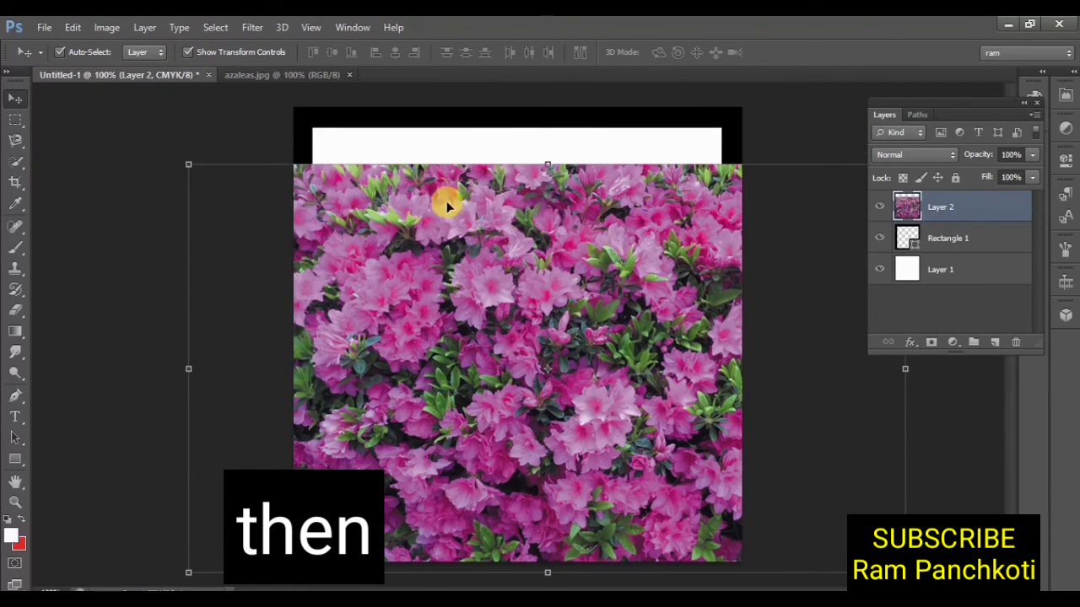
Step: Scale the azalea photo to about 113% so it covers the page, and clip it to the rectangle border
{"action": "left_click_drag", "start_coordinate": [188, 165], "coordinate": [113, 118]}
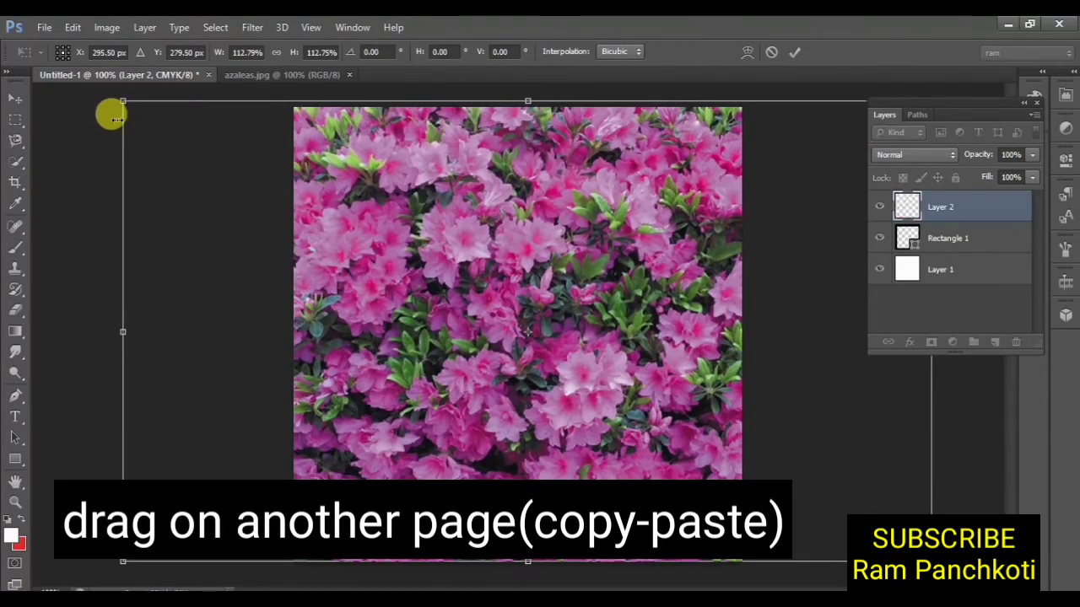
{"action": "left_click_drag", "start_coordinate": [455, 243], "coordinate": [443, 249]}
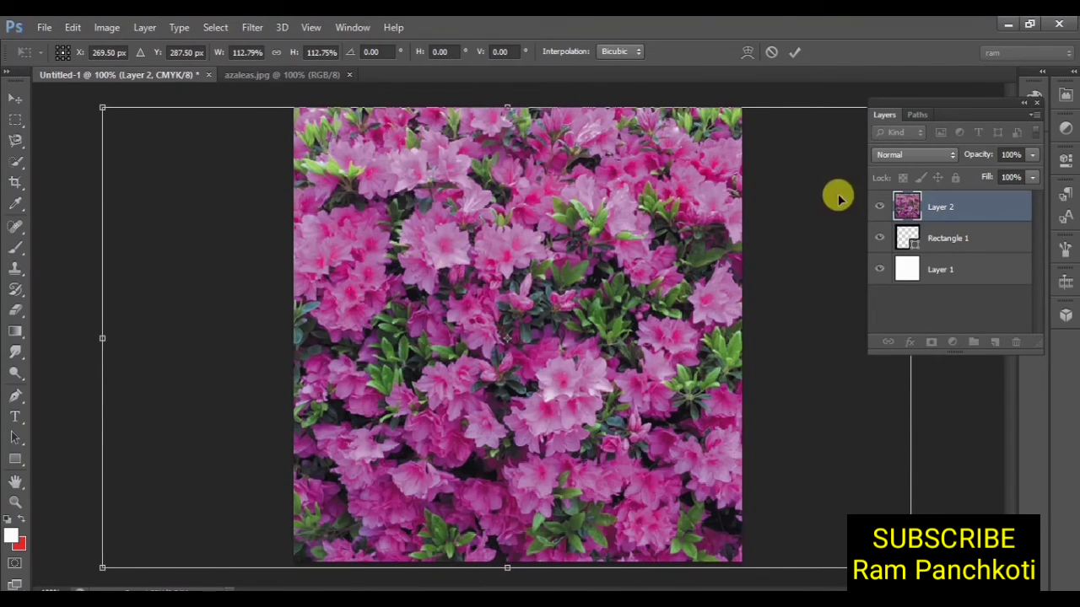
{"action": "key", "text": "Return"}
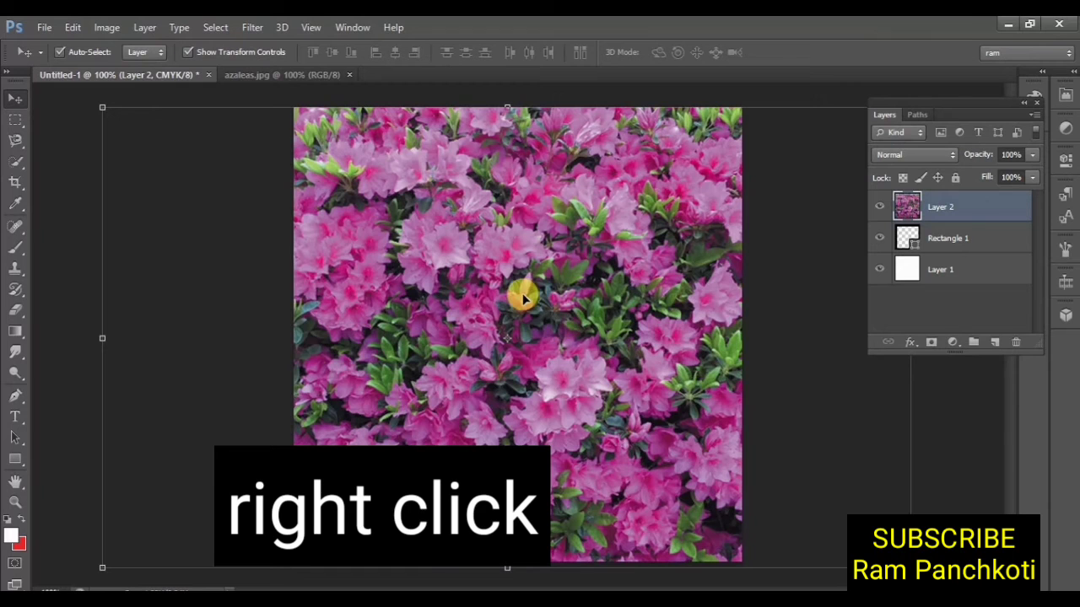
{"action": "right_click", "coordinate": [942, 204]}
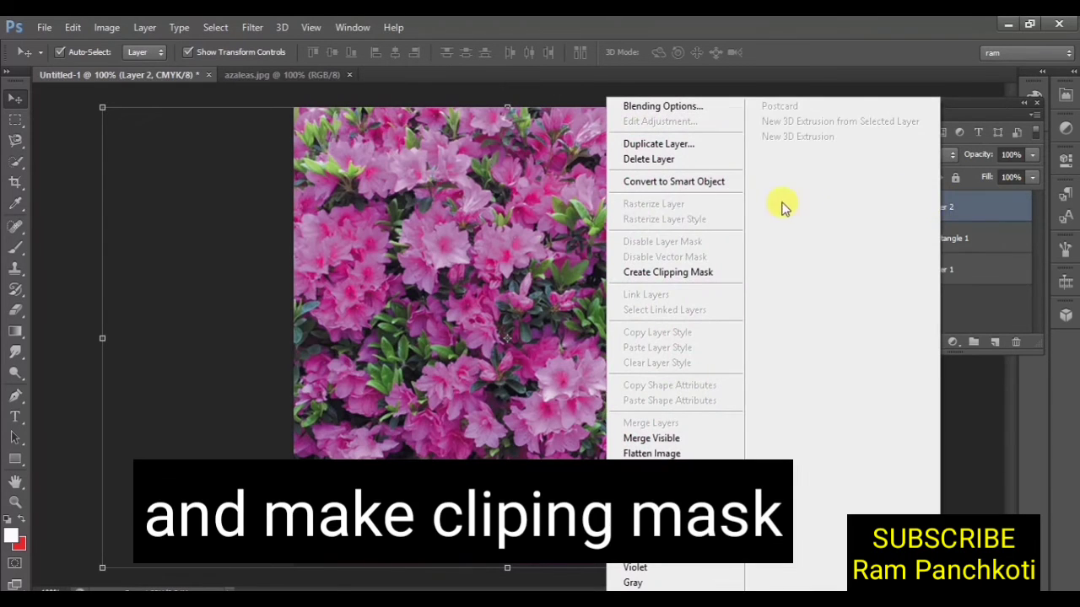
{"action": "left_click", "coordinate": [681, 272]}
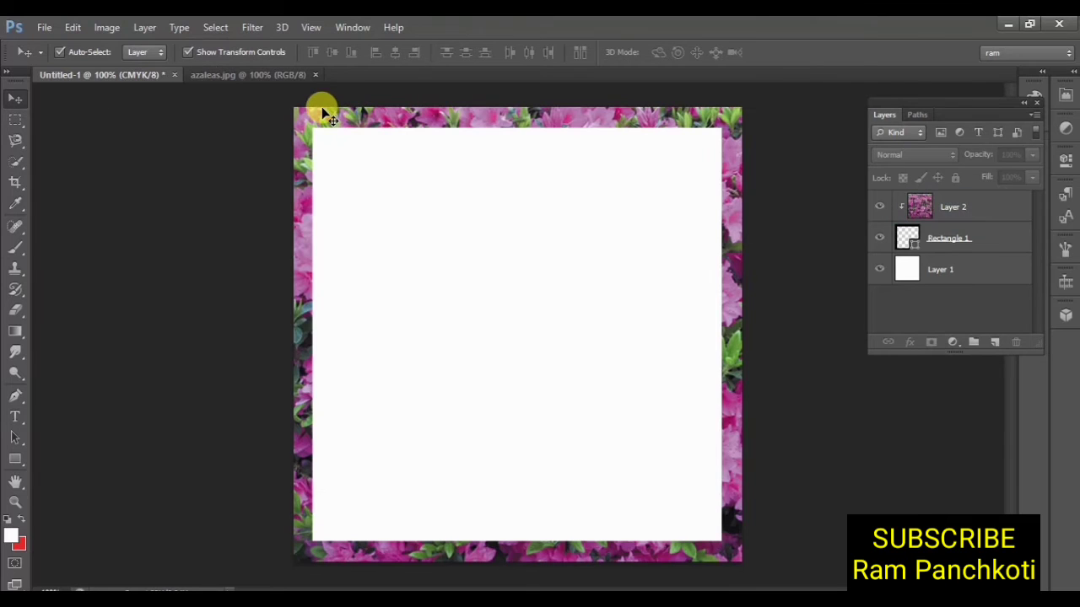
Step: Apply Brightness/Contrast to the clipped azalea photo with brightness 42 and contrast 57, and shift the photo slightly upward within the border
{"action": "left_click", "coordinate": [108, 28]}
{"action": "mouse_move", "coordinate": [221, 67]}
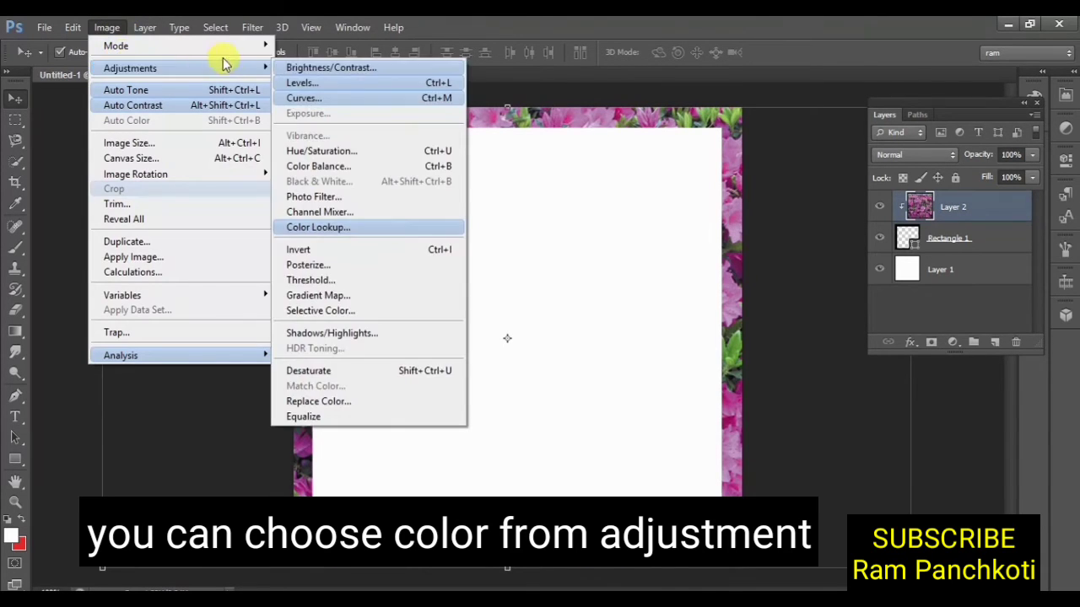
{"action": "left_click", "coordinate": [314, 69]}
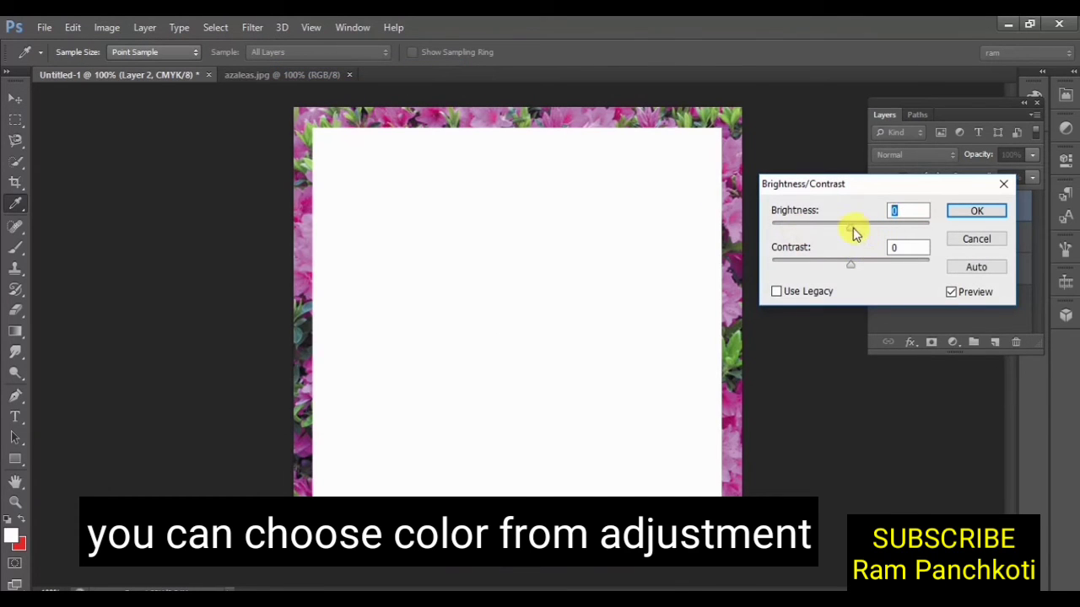
{"action": "mouse_move", "coordinate": [853, 233]}
{"action": "left_mouse_down"}
{"action": "mouse_move", "coordinate": [811, 243]}
{"action": "mouse_move", "coordinate": [910, 211]}
{"action": "mouse_move", "coordinate": [872, 223]}
{"action": "left_mouse_up"}
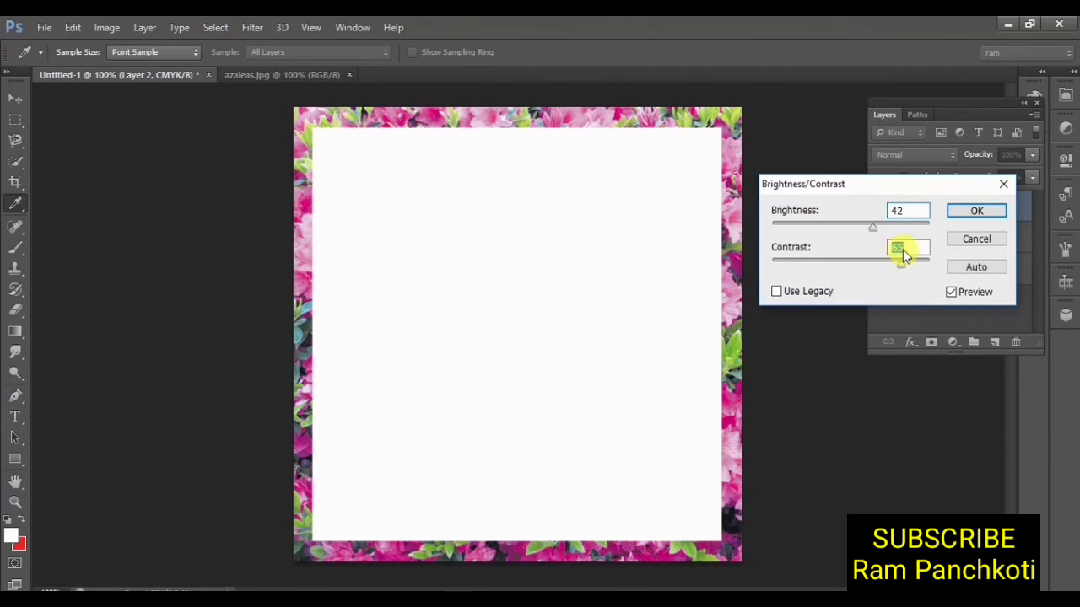
{"action": "left_click_drag", "start_coordinate": [922, 247], "coordinate": [934, 277]}
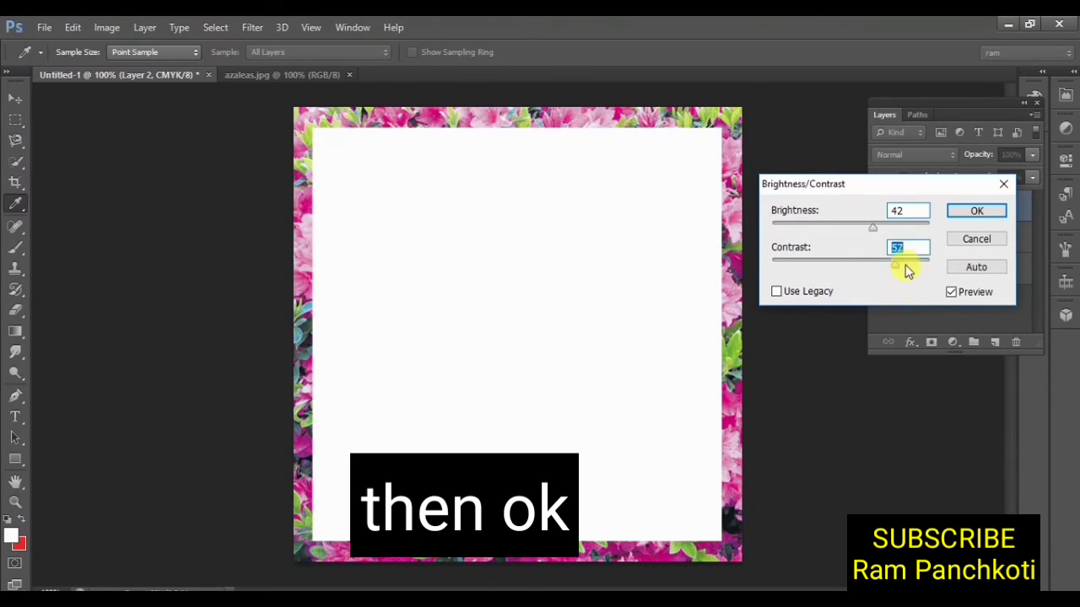
{"action": "left_click", "coordinate": [985, 211]}
{"action": "key", "text": "v"}
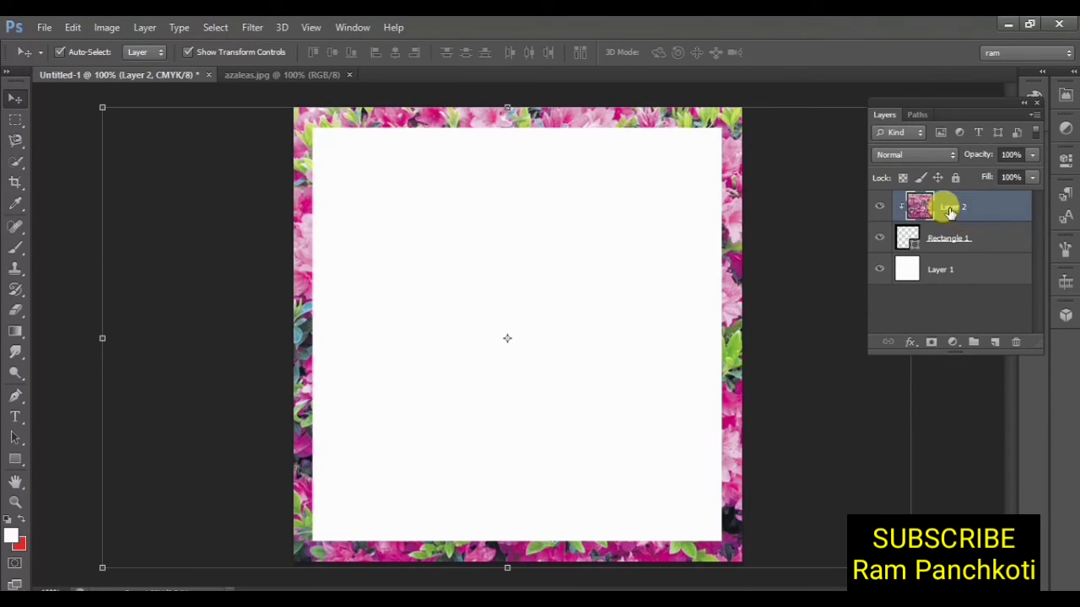
{"action": "left_click_drag", "start_coordinate": [673, 152], "coordinate": [675, 108]}
Step: Merge Layer 2, Rectangle 1 and Layer 1 into a single layer and nudge it slightly to the right
{"action": "key", "text": "a"}
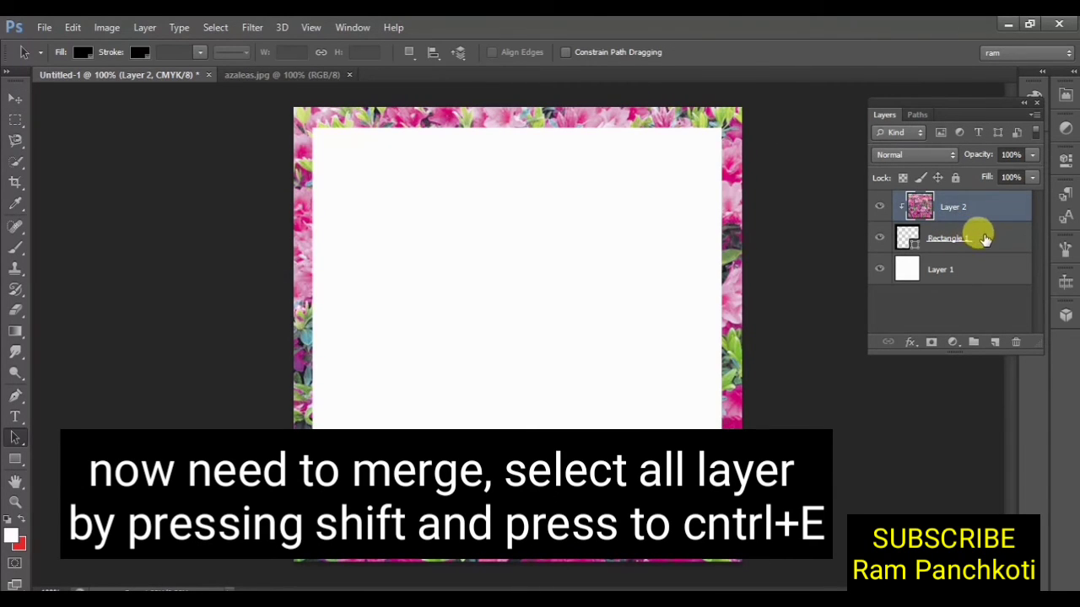
{"action": "left_click", "coordinate": [984, 239], "text": "shift"}
{"action": "left_click", "coordinate": [963, 270], "text": "shift"}
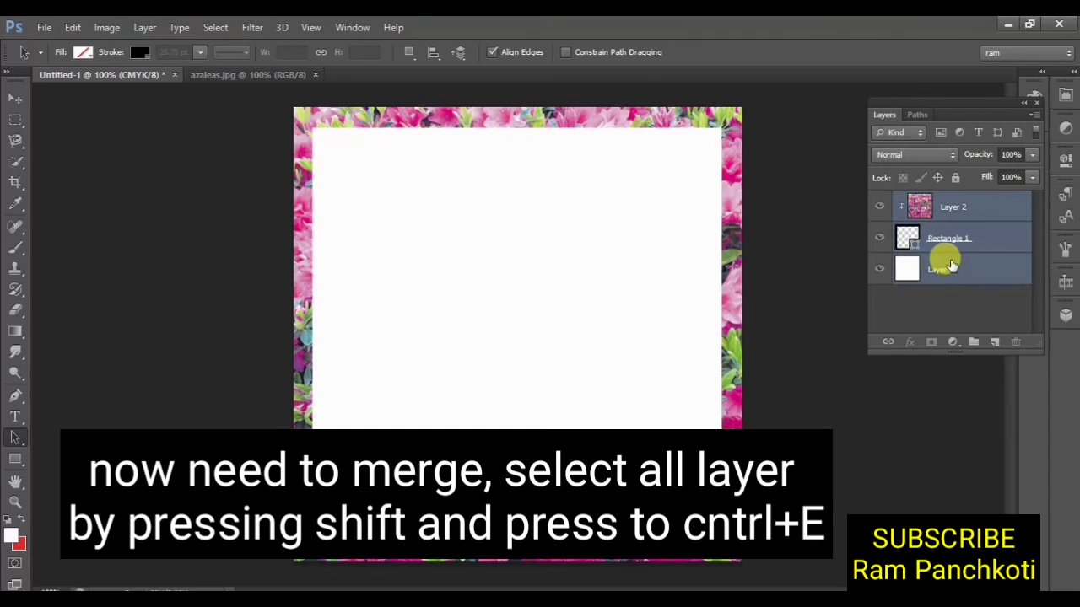
{"action": "key", "text": "ctrl+e"}
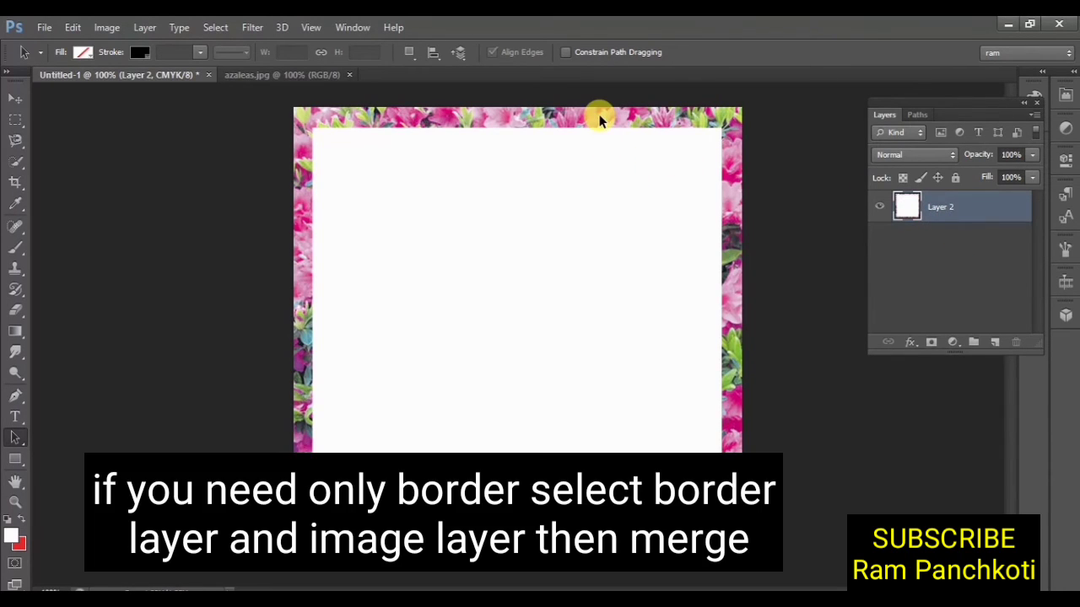
{"action": "left_click", "coordinate": [16, 98]}
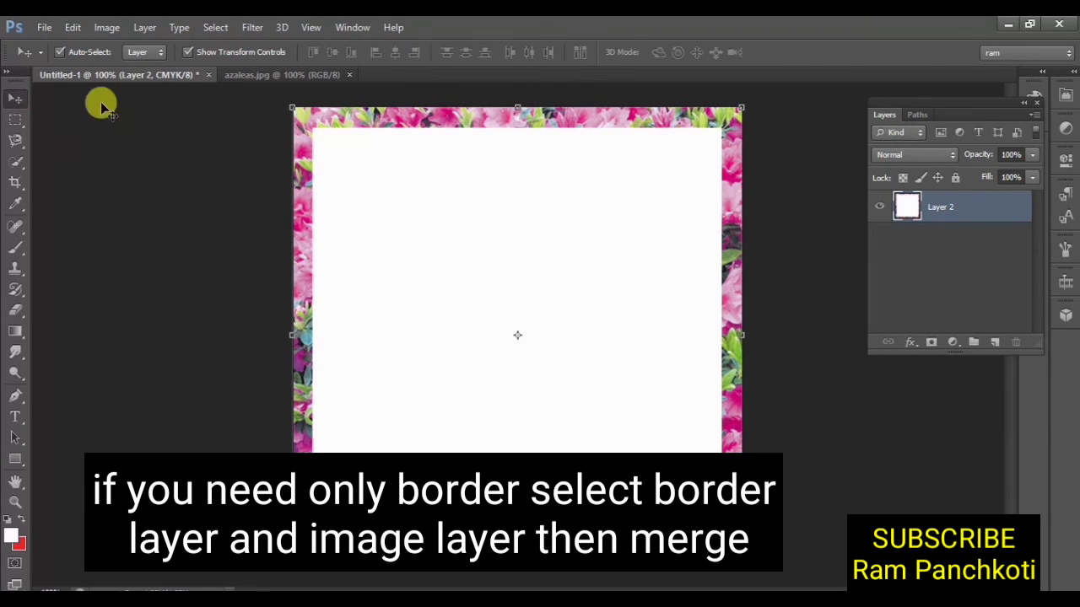
{"action": "mouse_move", "coordinate": [294, 119]}
{"action": "left_mouse_down"}
{"action": "mouse_move", "coordinate": [366, 212]}
{"action": "mouse_move", "coordinate": [229, 140]}
{"action": "mouse_move", "coordinate": [362, 205]}
{"action": "mouse_move", "coordinate": [309, 112]}
{"action": "mouse_move", "coordinate": [292, 127]}
{"action": "mouse_move", "coordinate": [299, 116]}
{"action": "left_mouse_up"}
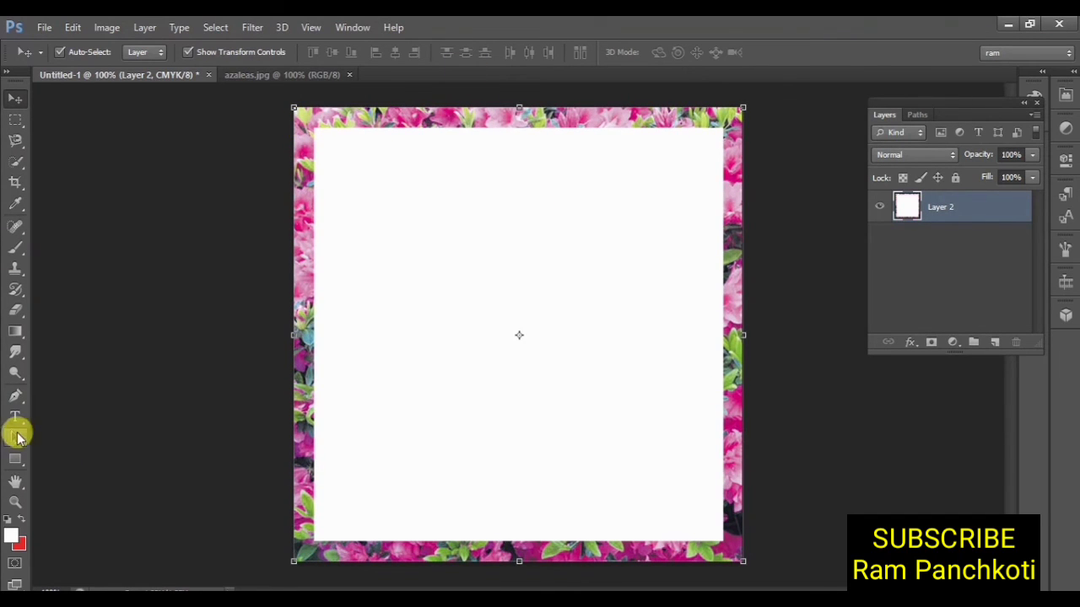
Step: Start a 72 pt text line in the upper-left corner of the white page area and set its color to near-black 030101
{"action": "left_click", "coordinate": [14, 416]}
{"action": "left_click", "coordinate": [337, 182]}
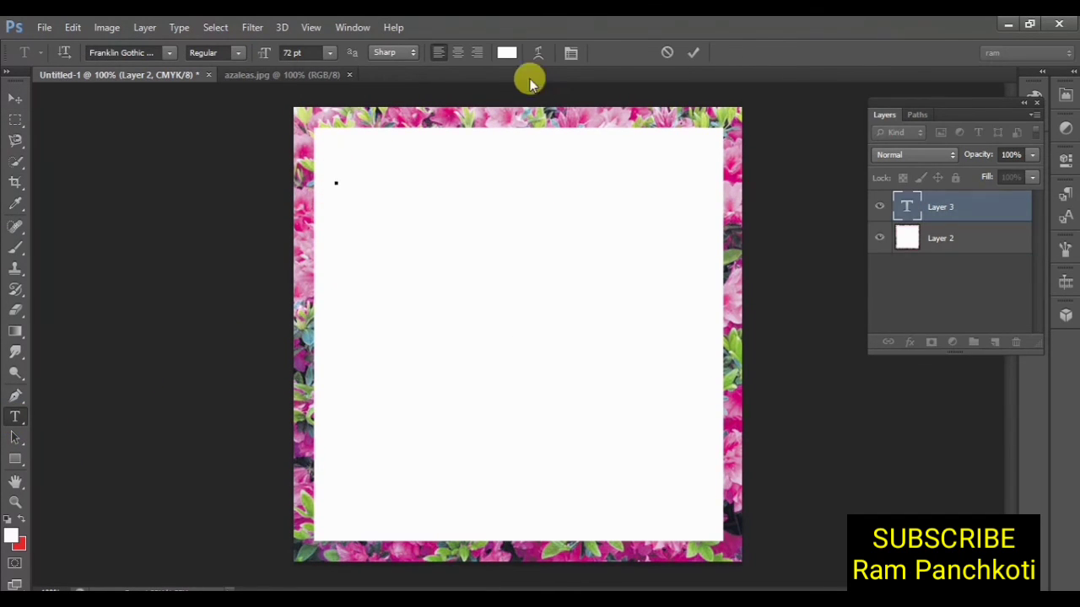
{"action": "left_click", "coordinate": [507, 54]}
{"action": "left_click", "coordinate": [813, 184]}
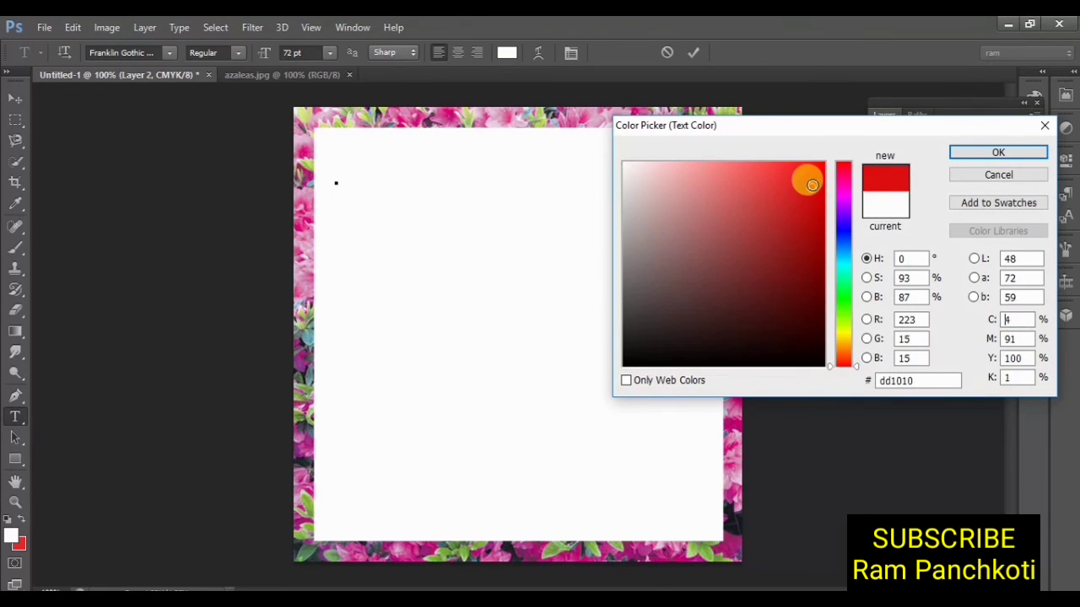
{"action": "left_click", "coordinate": [762, 364]}
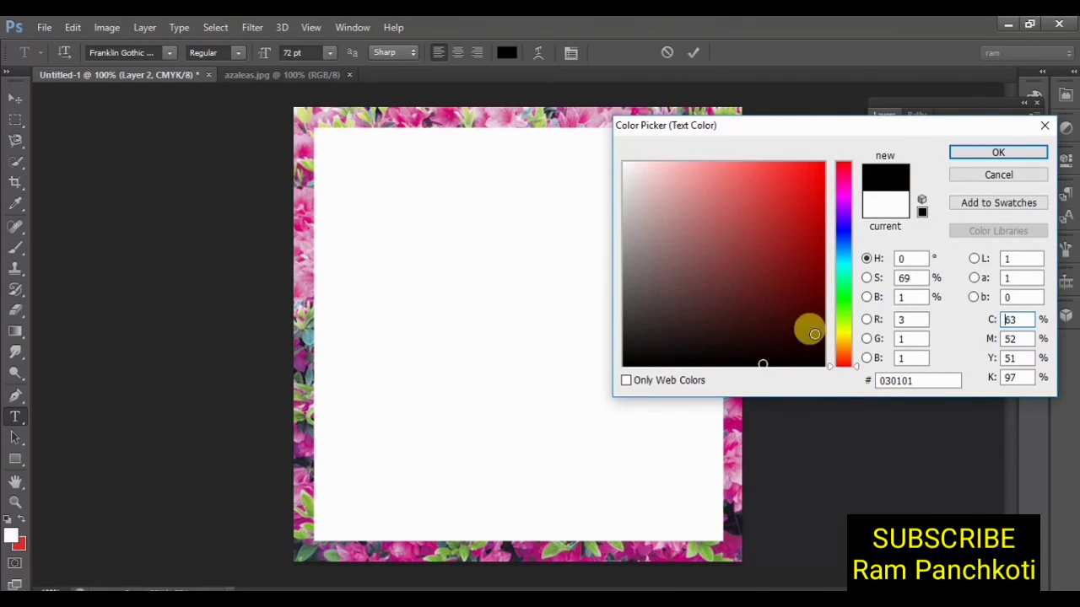
{"action": "left_click", "coordinate": [968, 150]}
Step: Enter the text "photoshop" and move it down toward the middle of the flower-bordered page
{"action": "type", "text": "ph"}
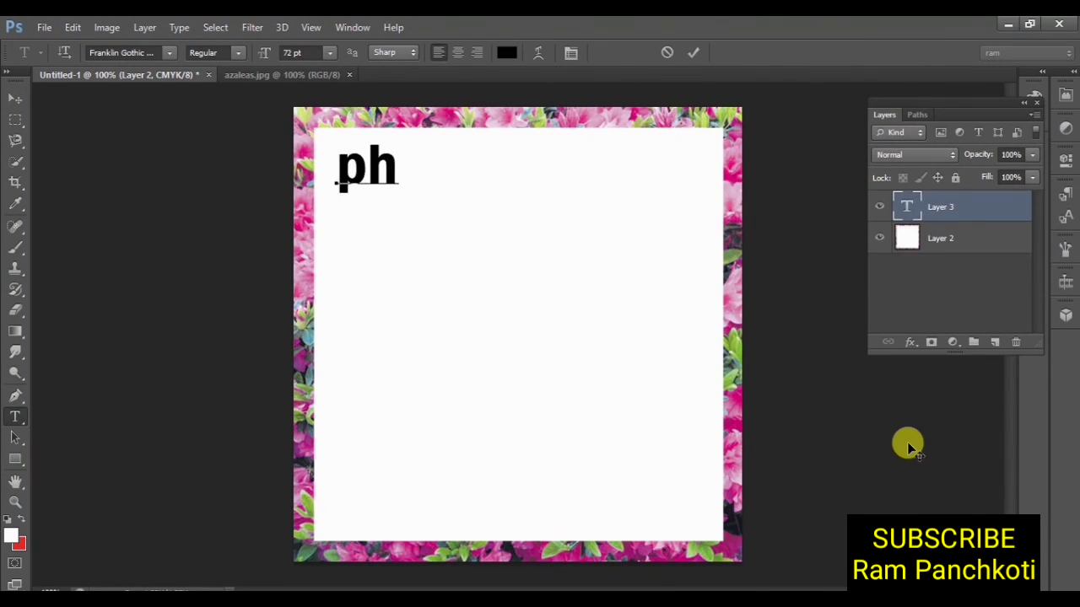
{"action": "type", "text": "otos"}
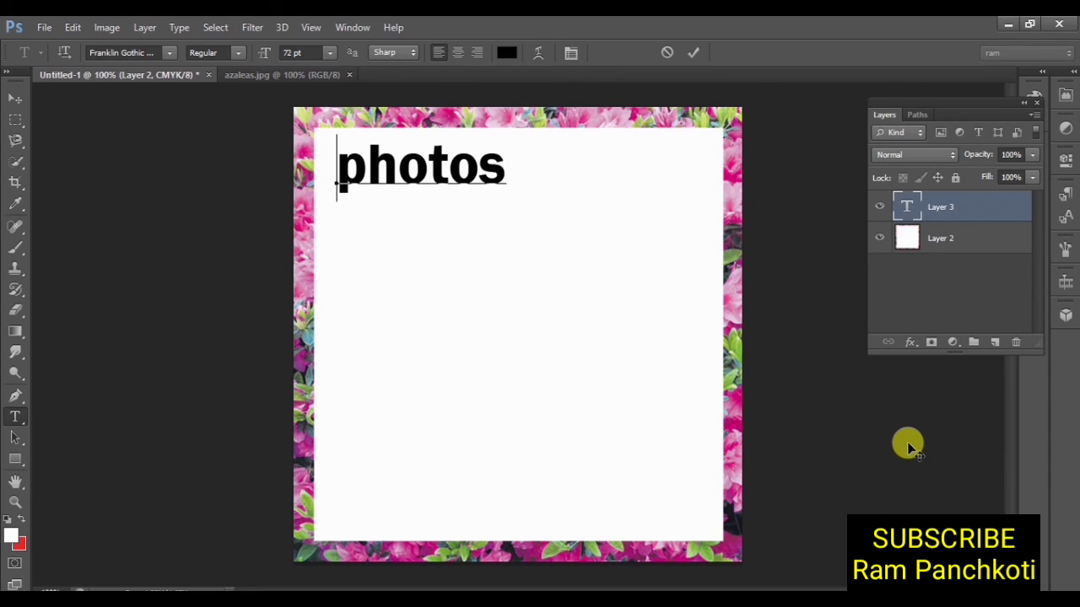
{"action": "type", "text": "hop"}
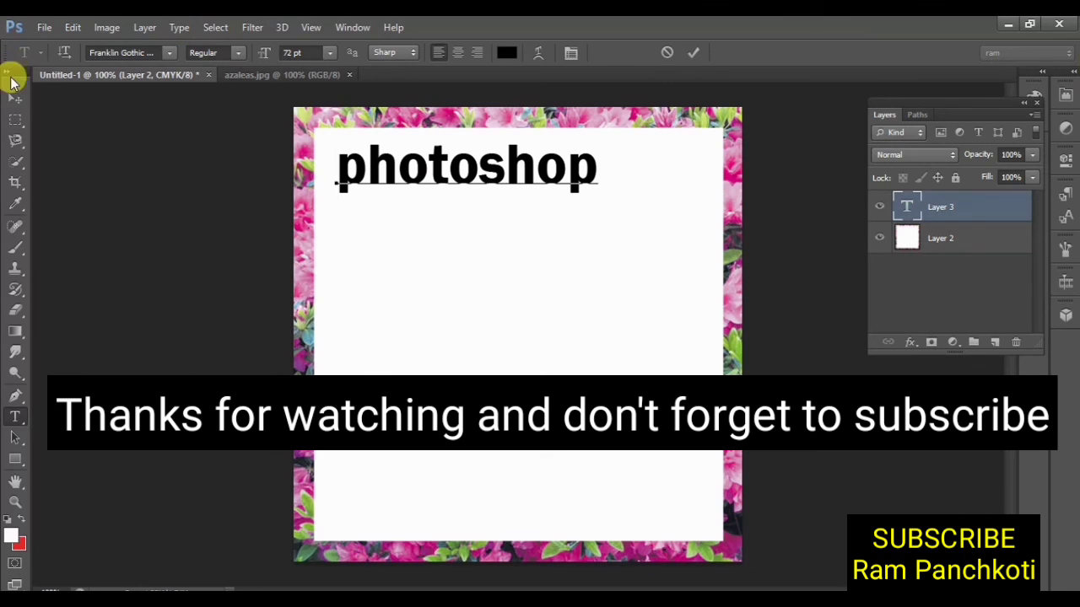
{"action": "left_click", "coordinate": [16, 99]}
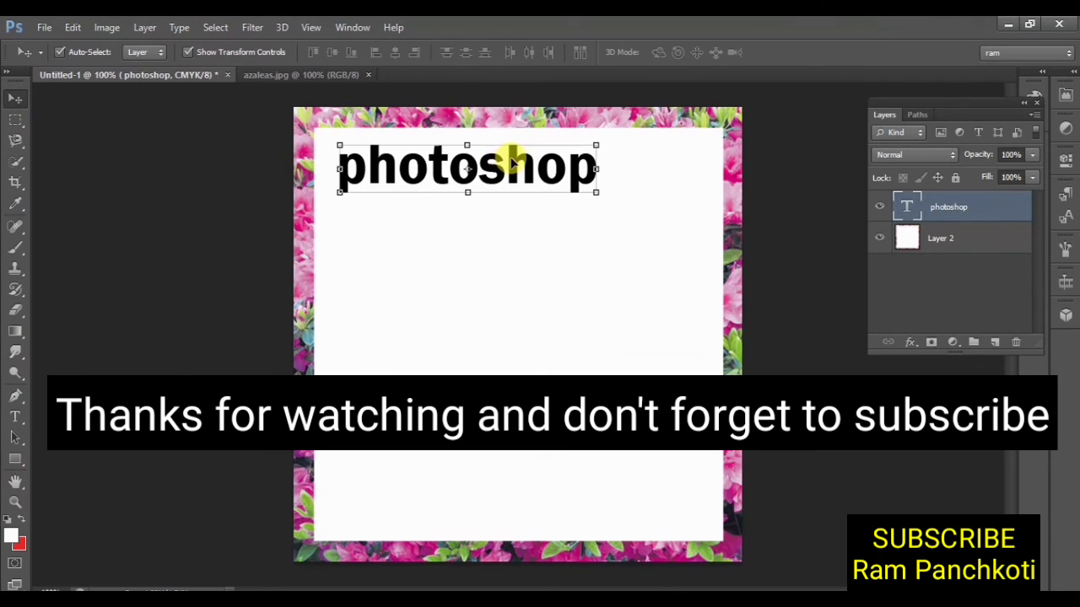
{"action": "left_click_drag", "start_coordinate": [512, 160], "coordinate": [566, 304]}
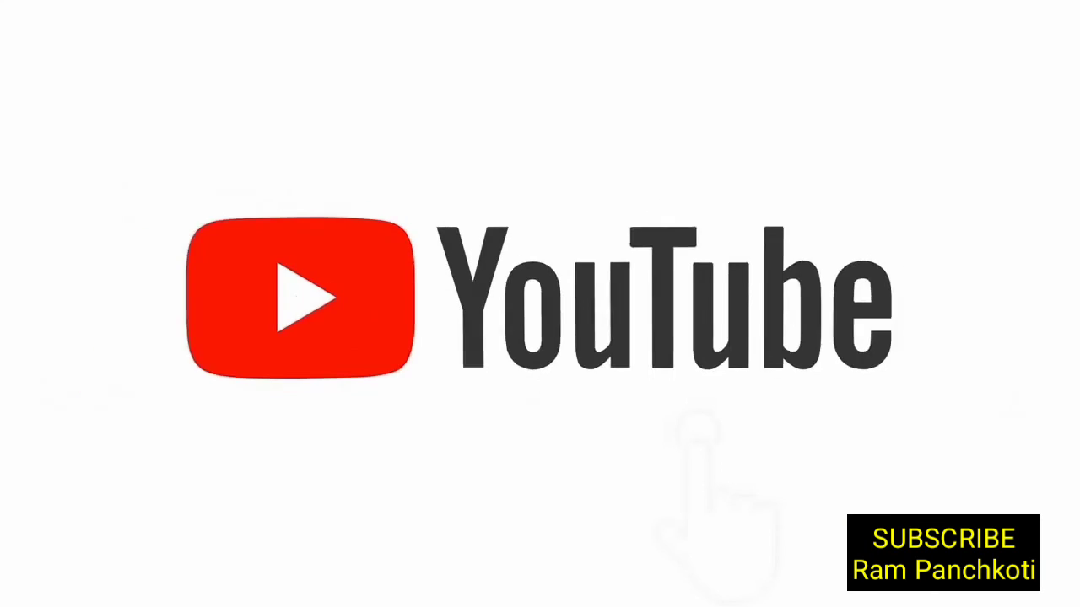